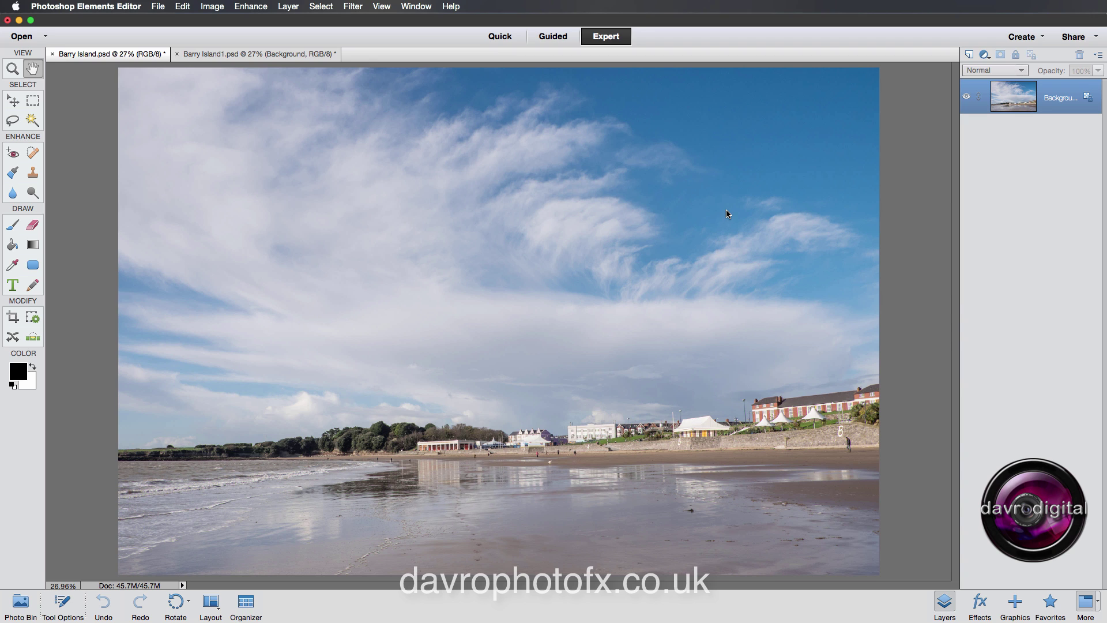
# Step: After viewing the finished example, duplicate the Background layer and name the copy 'B/W'
pyautogui.click(334, 55)
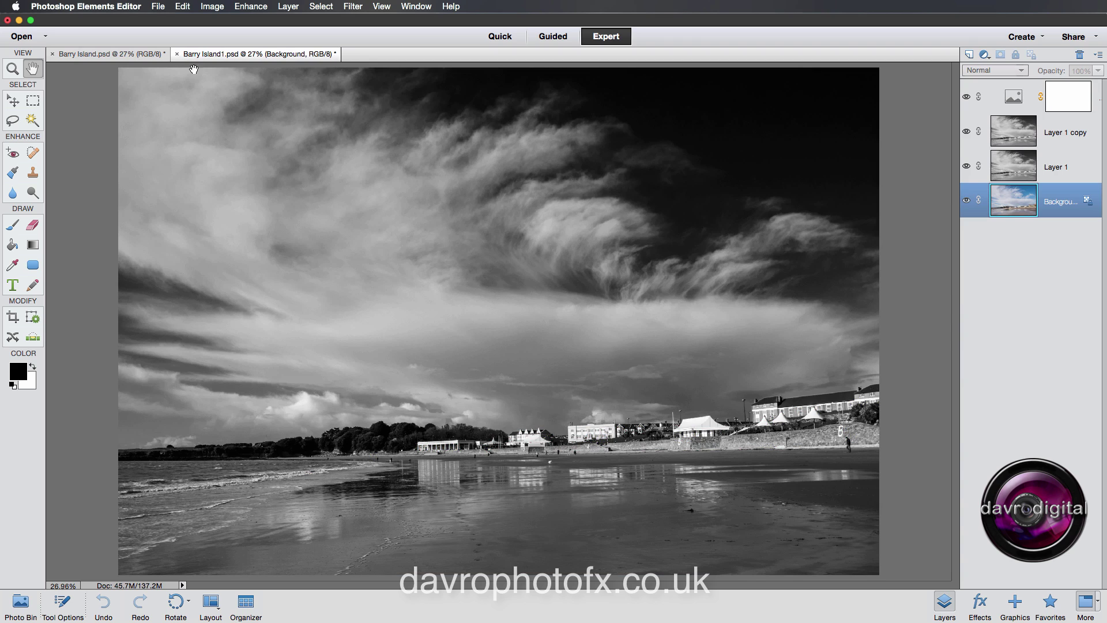
pyautogui.click(166, 58)
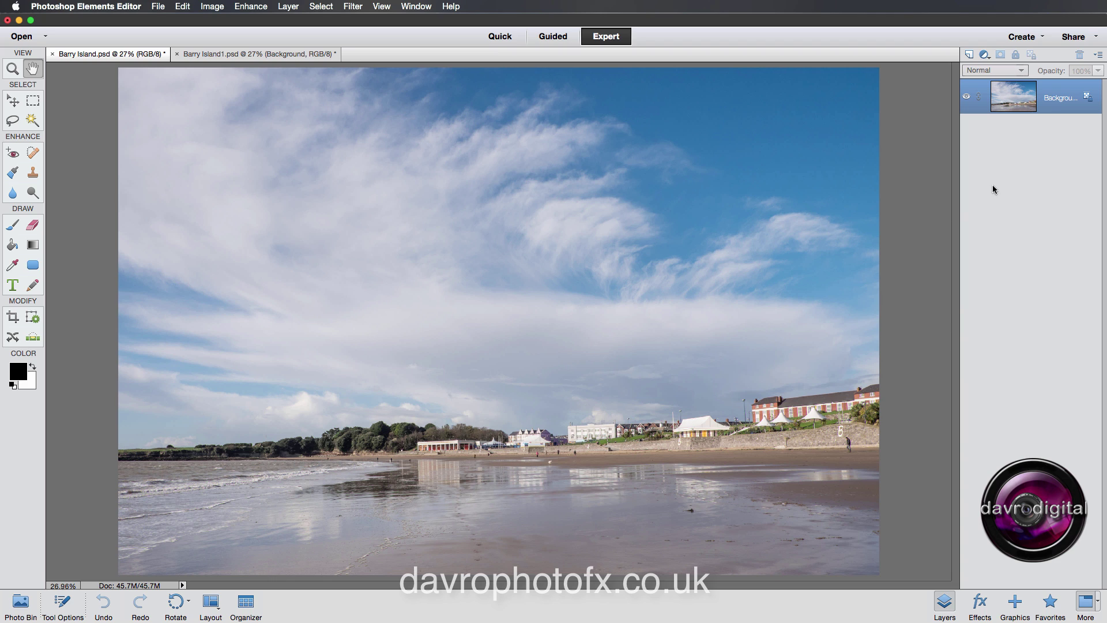
pyautogui.press('super+j')
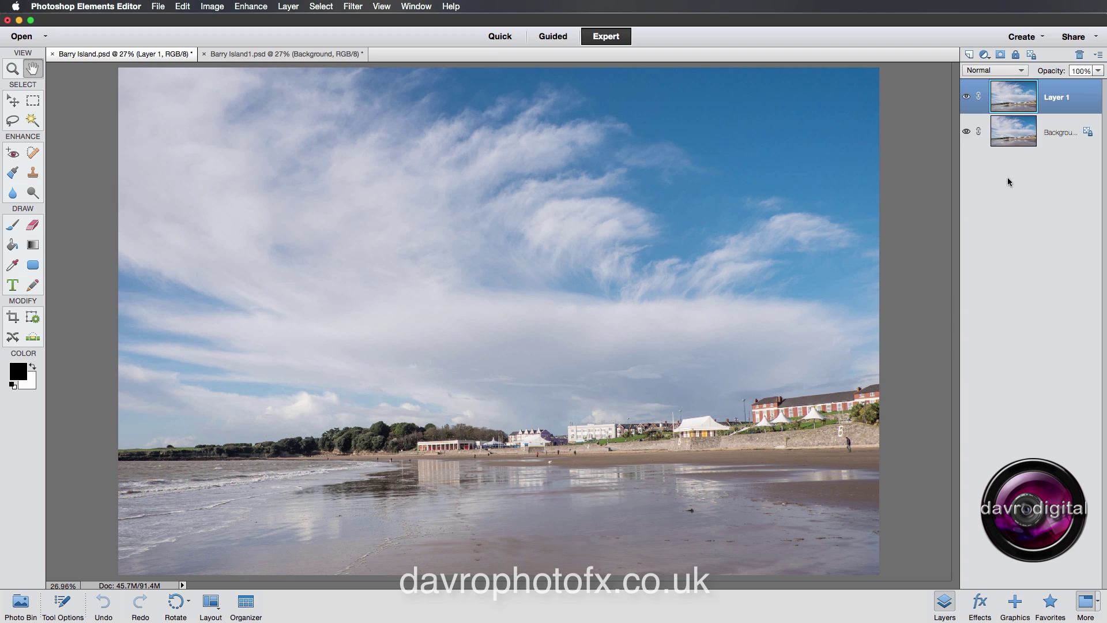
pyautogui.doubleClick(1058, 98)
pyautogui.write('B/W')
pyautogui.press('Return')
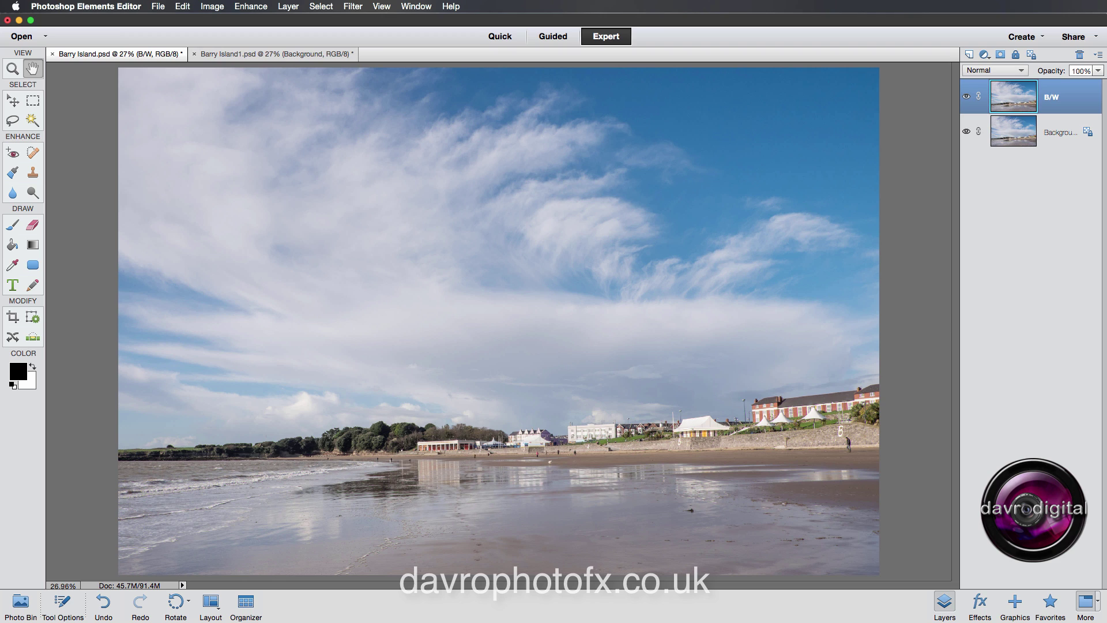
# Step: Open Enhance > Convert to Black and White and preview the Urban/Snapshots and Portraits styles
pyautogui.click(247, 8)
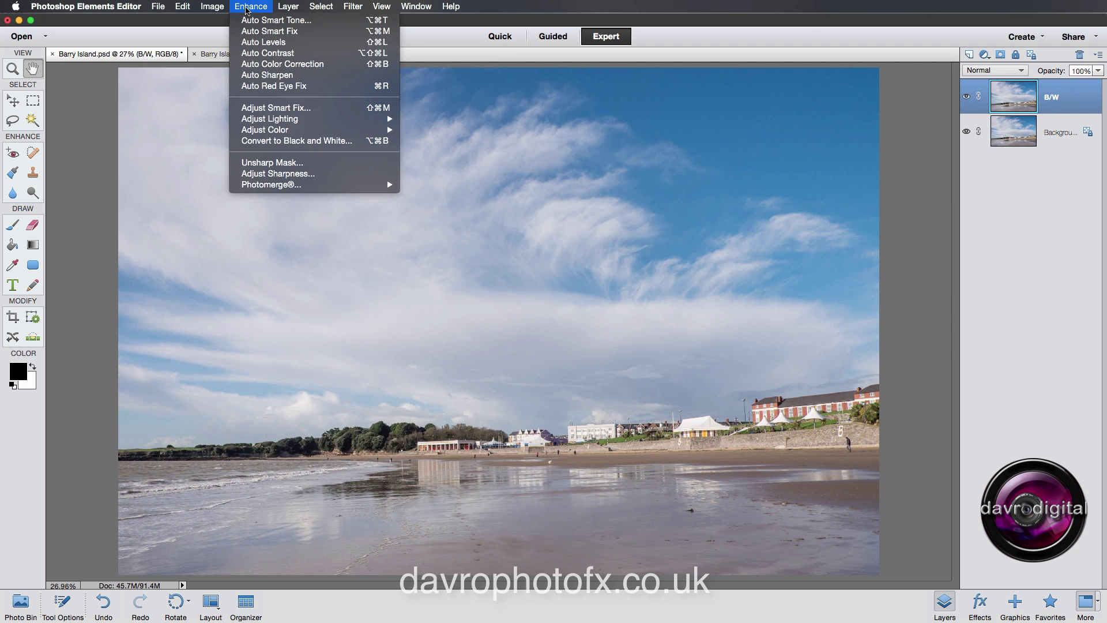
pyautogui.click(263, 142)
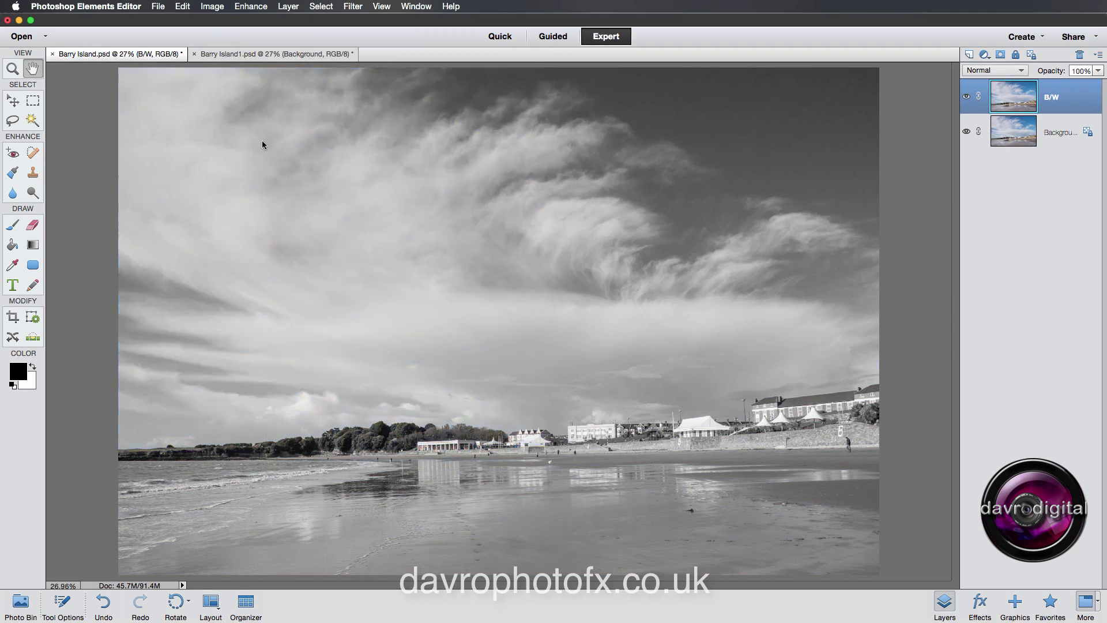
pyautogui.moveTo(279, 39); pyautogui.dragTo(647, 155)
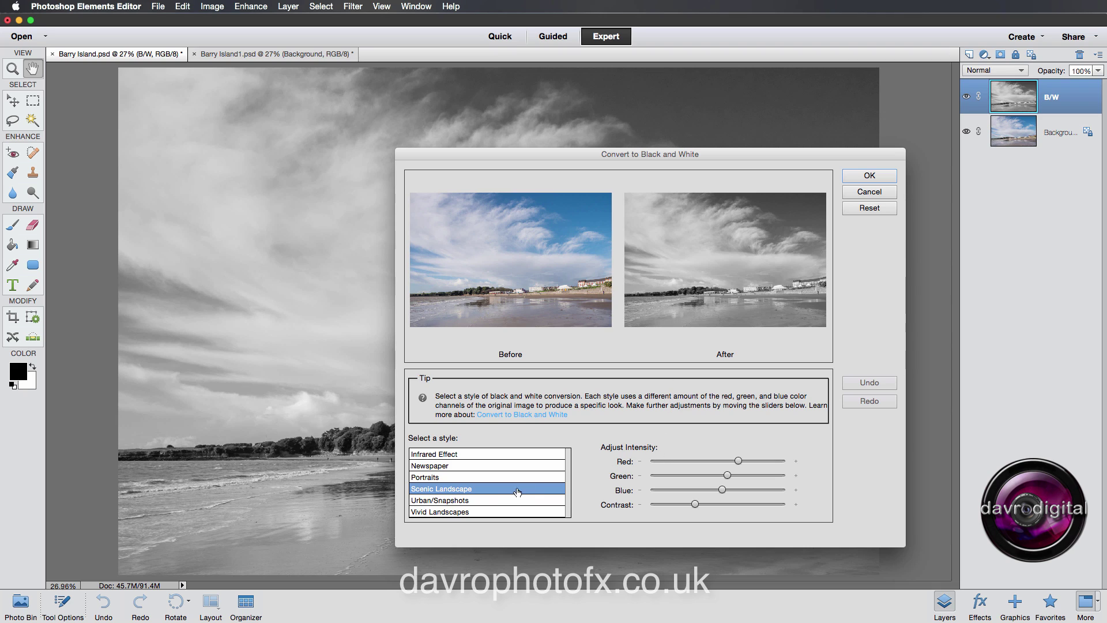
pyautogui.click(485, 502)
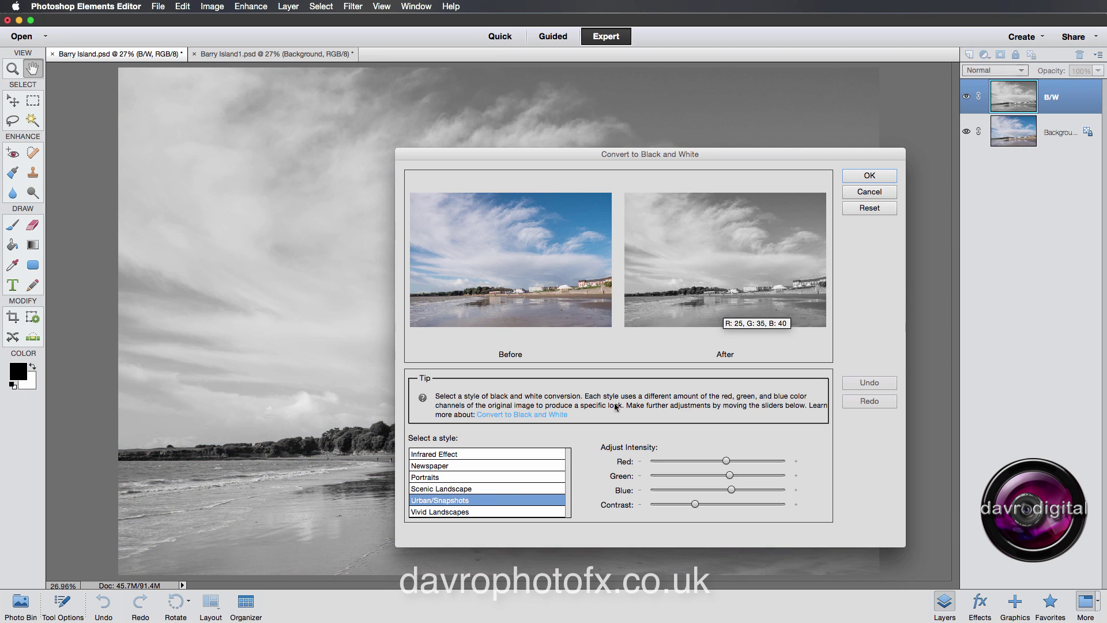
pyautogui.click(465, 479)
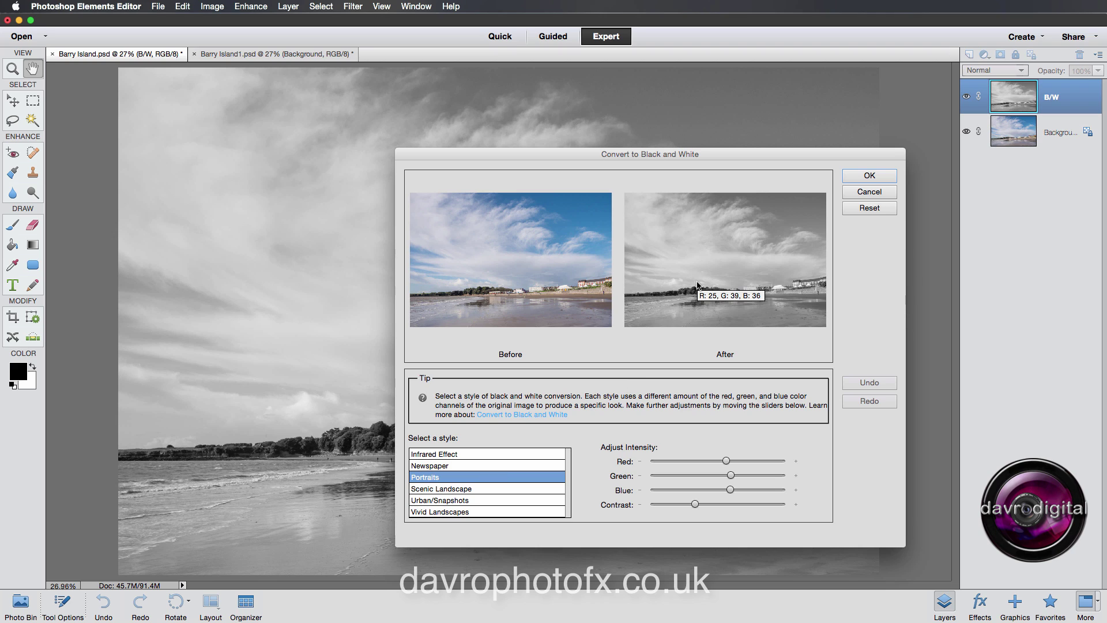
pyautogui.moveTo(724, 467)
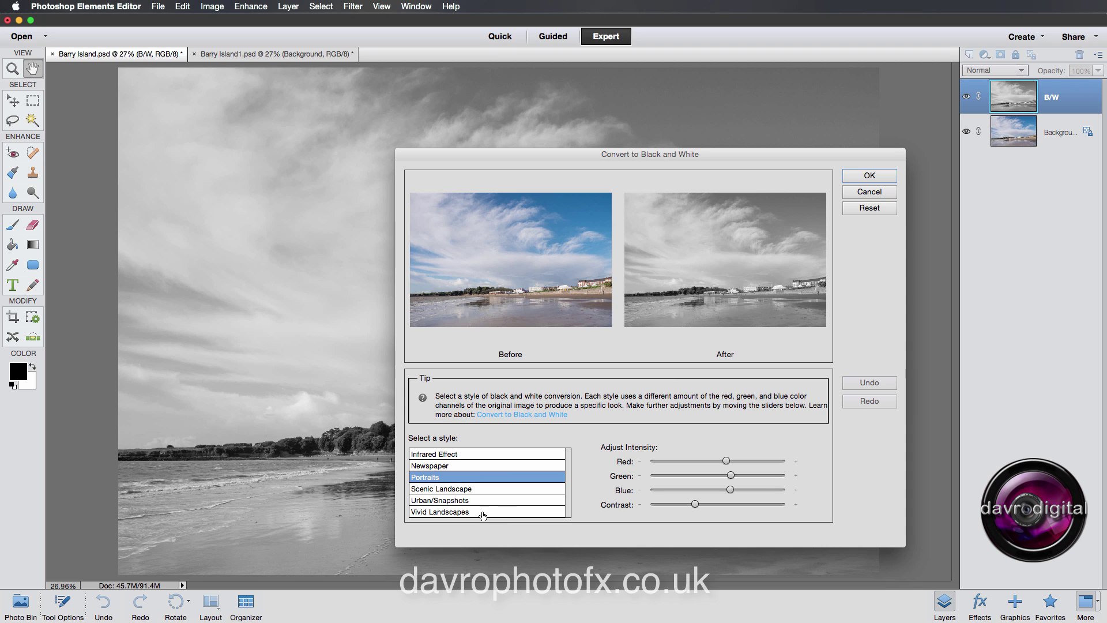
# Step: Preview the Infrared Effect style with the blue channel lowered and red raised
pyautogui.click(475, 455)
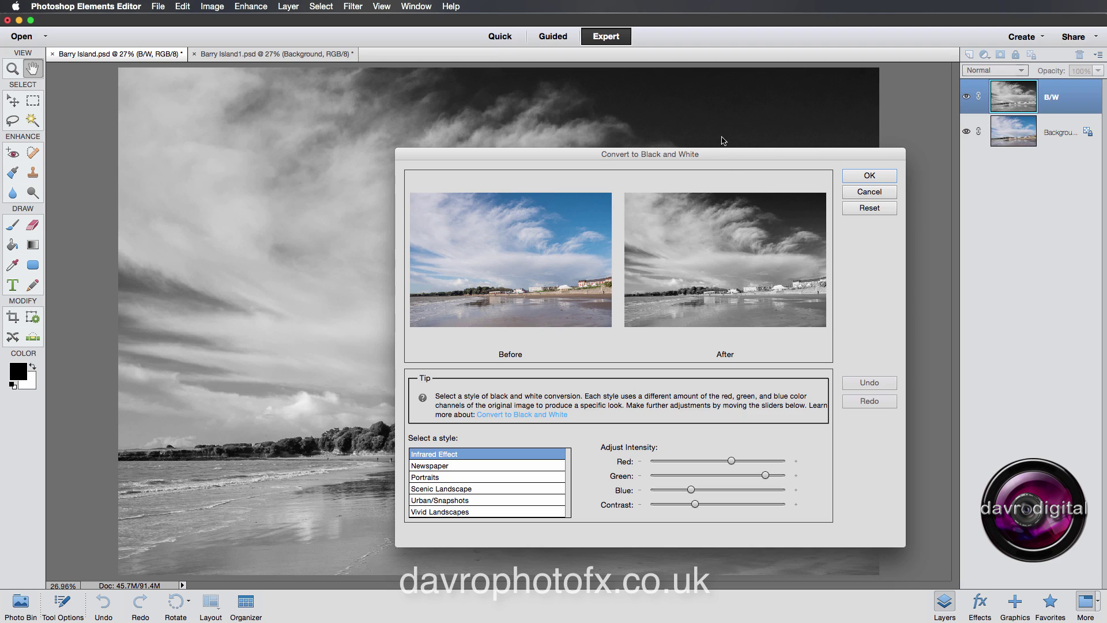
pyautogui.moveTo(721, 151); pyautogui.dragTo(353, 23)
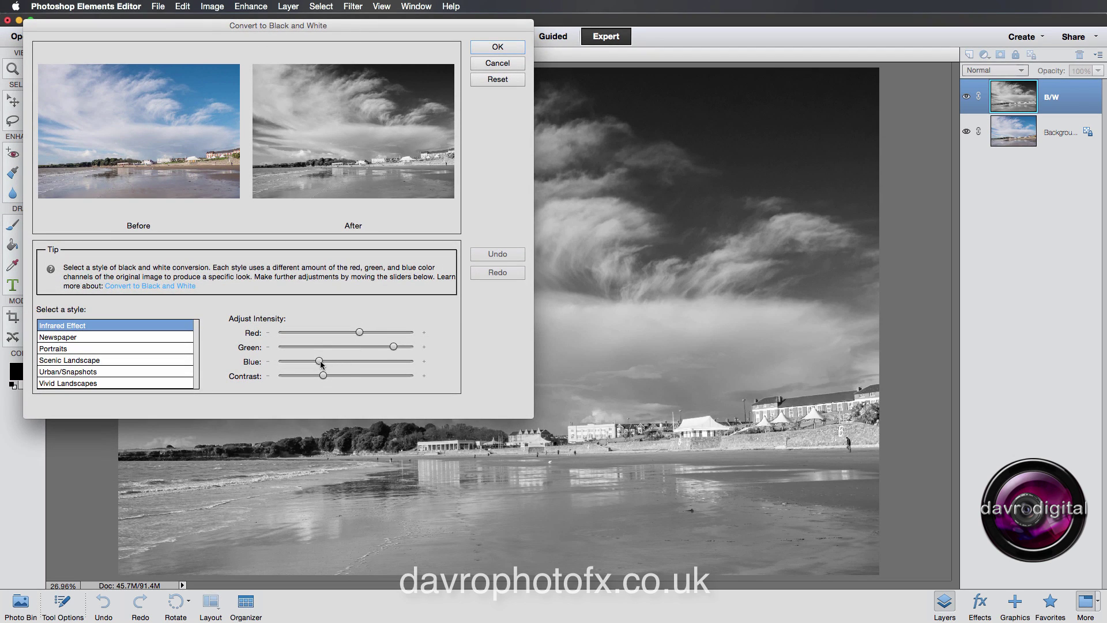
pyautogui.moveTo(319, 361); pyautogui.dragTo(311, 361)
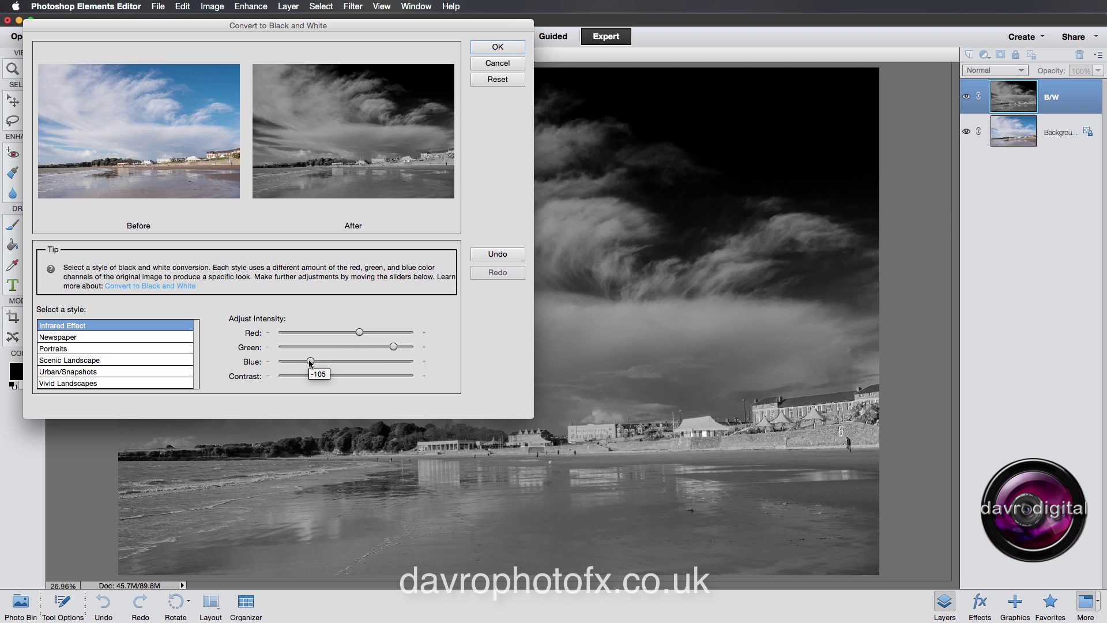
pyautogui.moveTo(310, 361); pyautogui.dragTo(306, 361)
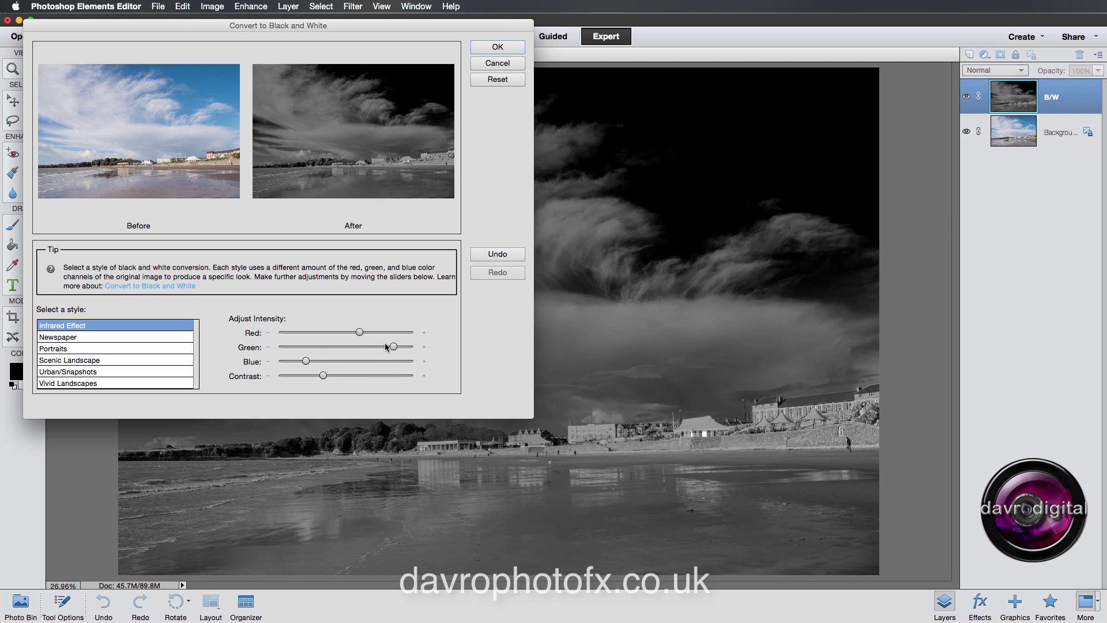
pyautogui.moveTo(360, 333); pyautogui.dragTo(367, 332)
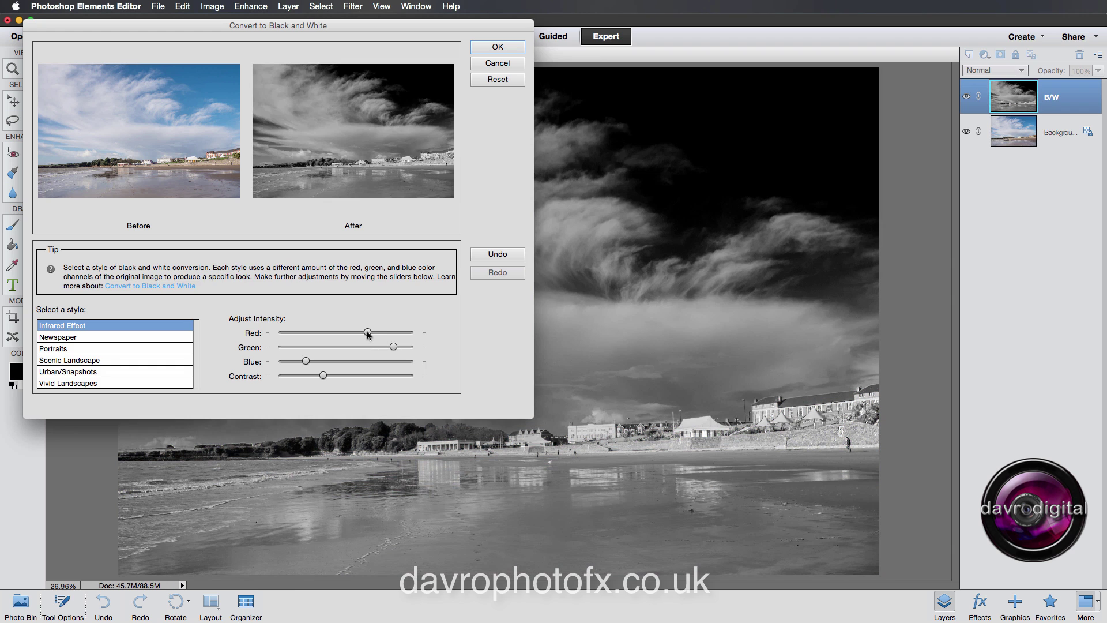
pyautogui.moveTo(368, 333); pyautogui.dragTo(372, 333)
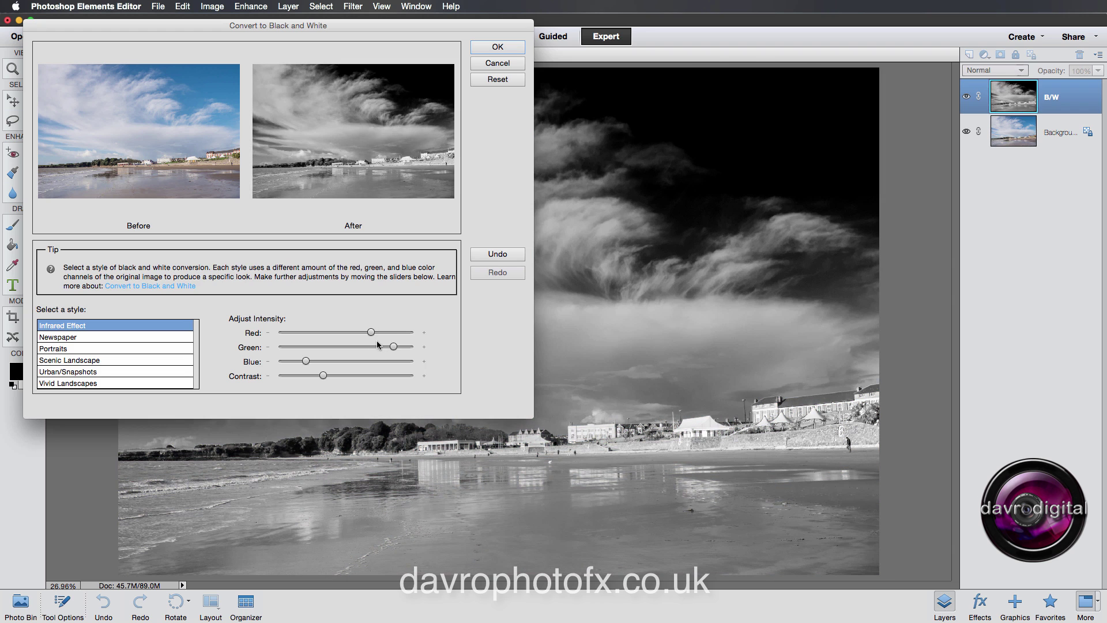
# Step: Lower green slightly, increase contrast, then reset the conversion to its defaults
pyautogui.moveTo(410, 23); pyautogui.dragTo(346, 16)
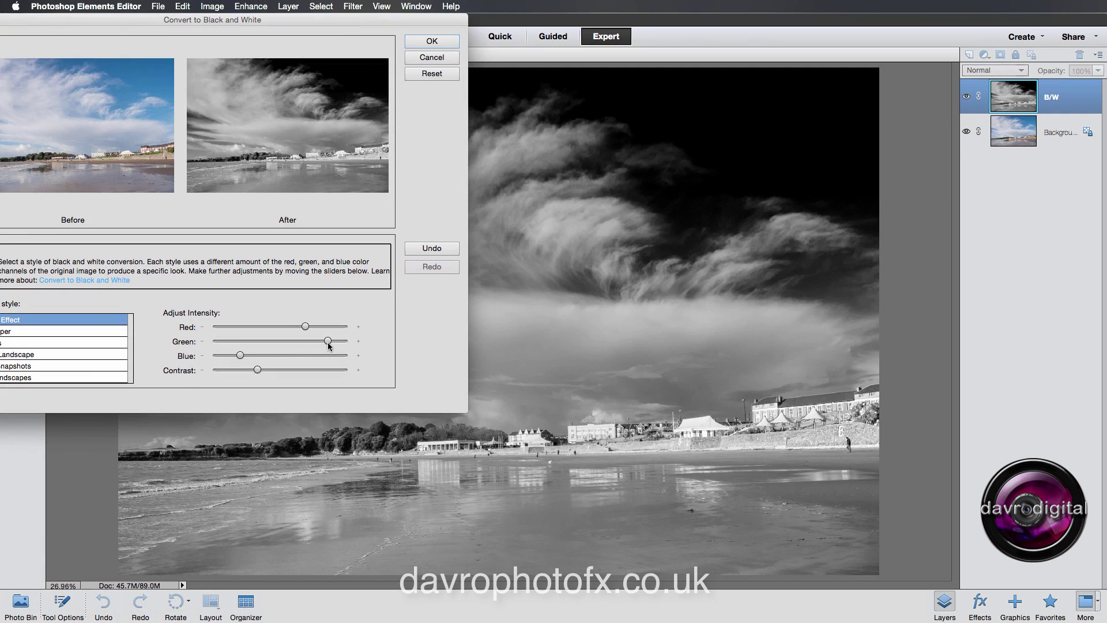
pyautogui.moveTo(328, 342); pyautogui.dragTo(325, 342)
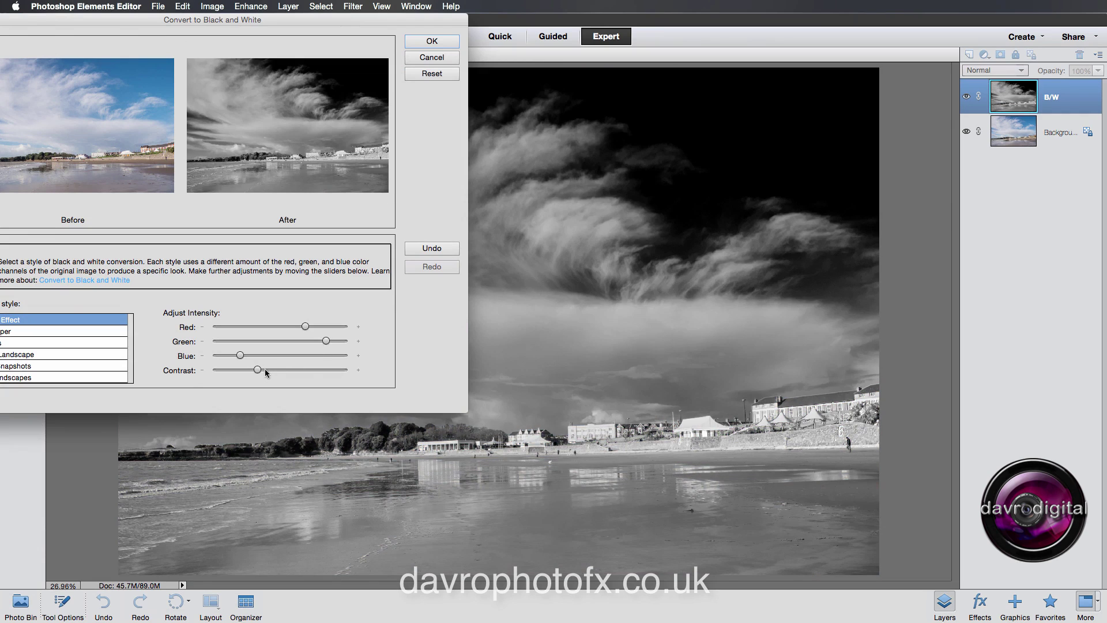
pyautogui.moveTo(260, 370); pyautogui.dragTo(268, 370)
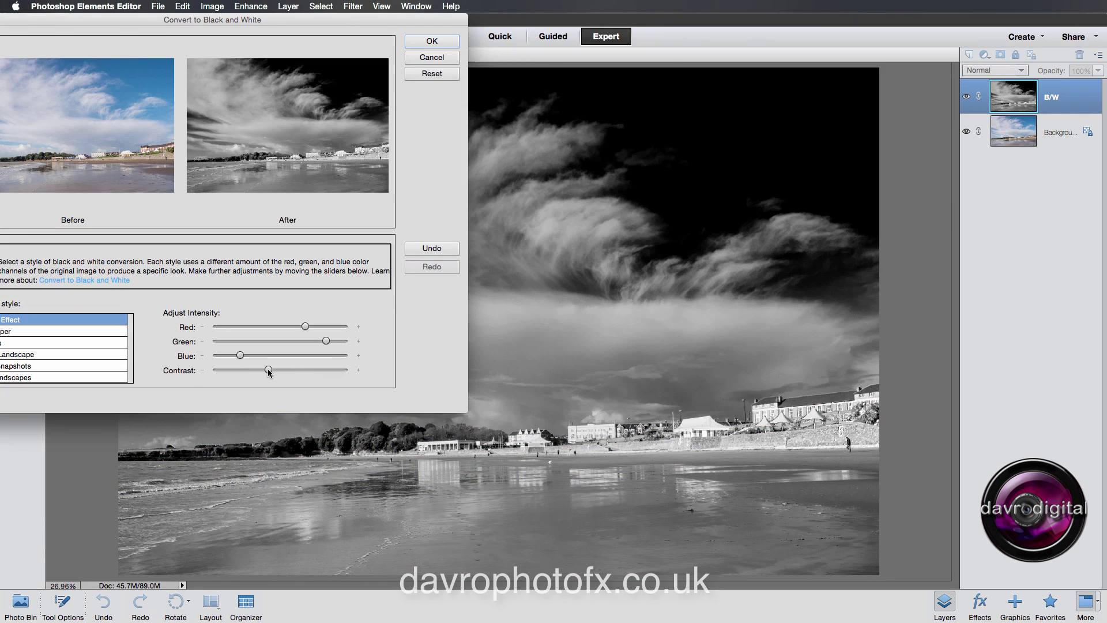
pyautogui.moveTo(324, 21); pyautogui.dragTo(556, 88)
pyautogui.click(643, 141)
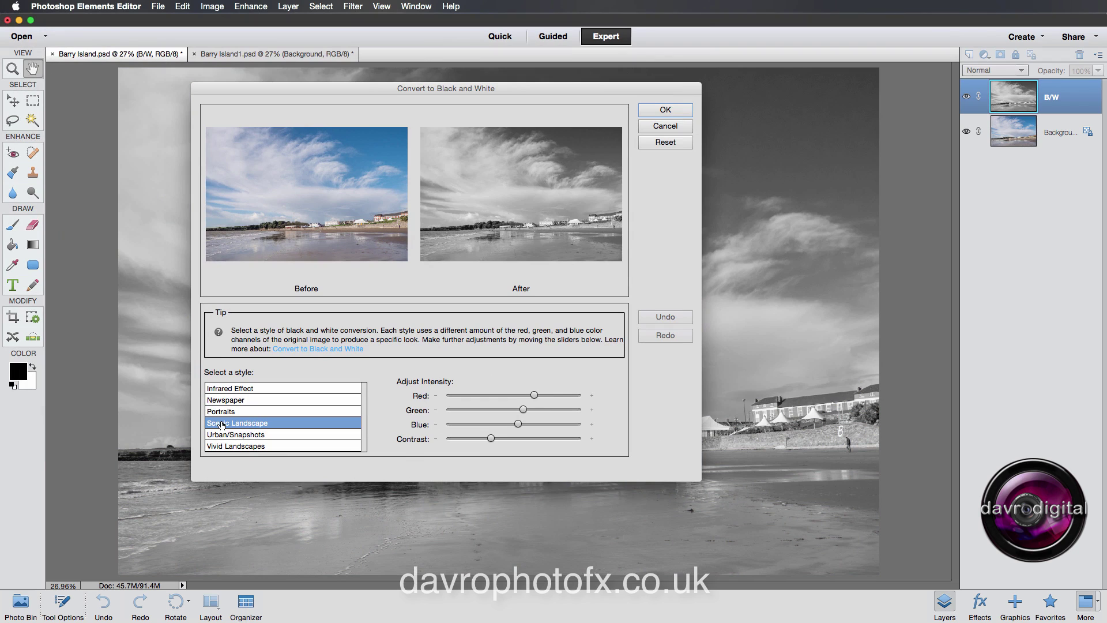
# Step: Apply the Vivid Landscapes black-and-white conversion to the B/W layer
pyautogui.click(235, 447)
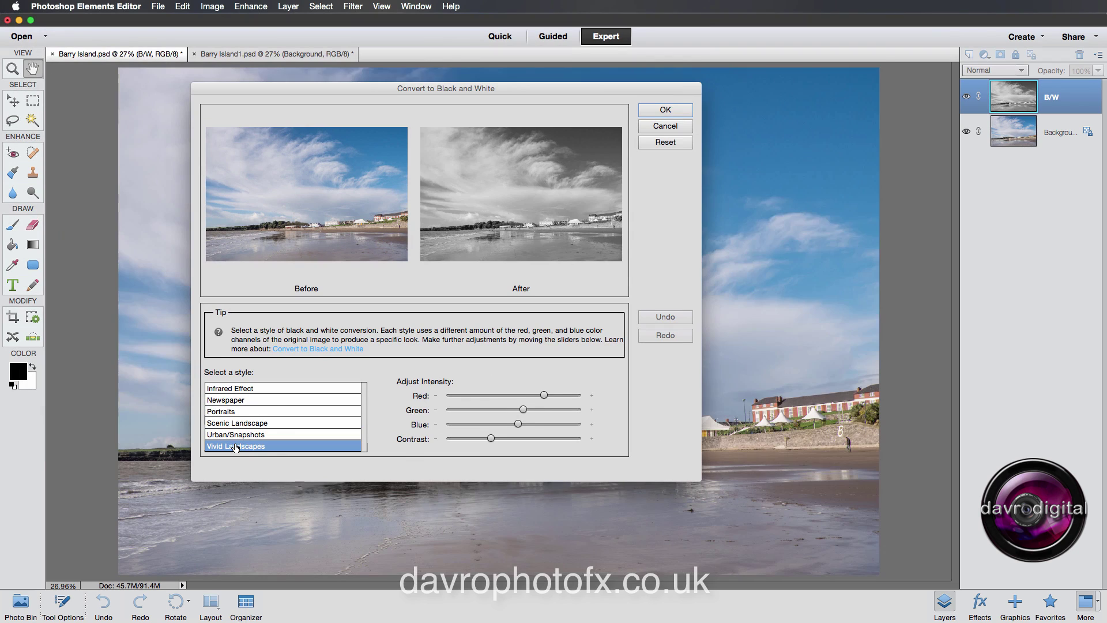
pyautogui.moveTo(478, 89); pyautogui.dragTo(489, 50)
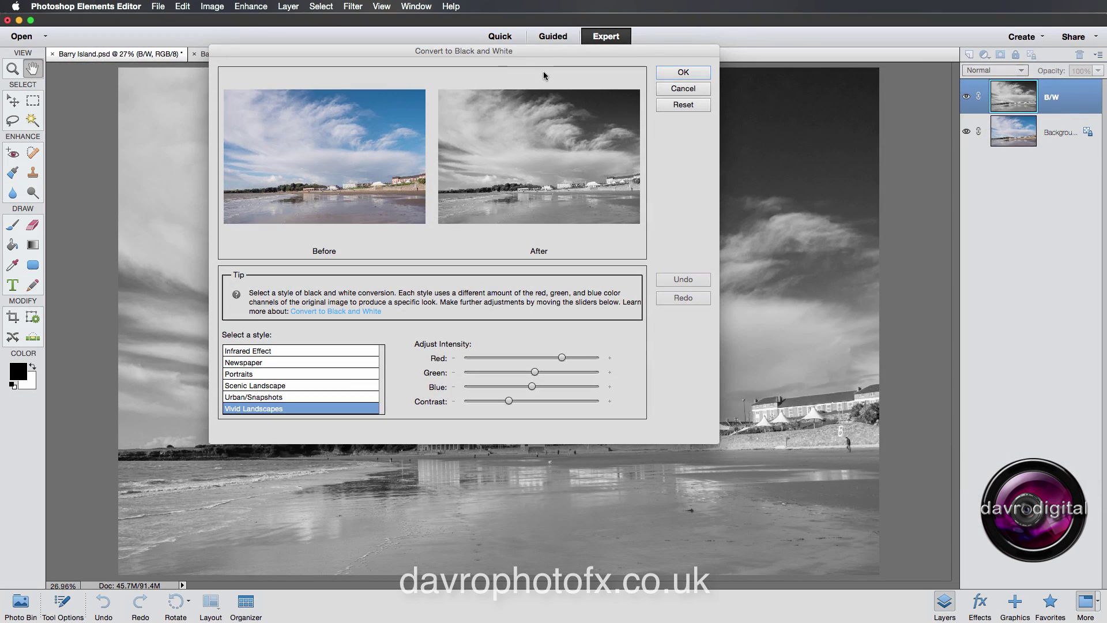
pyautogui.click(682, 73)
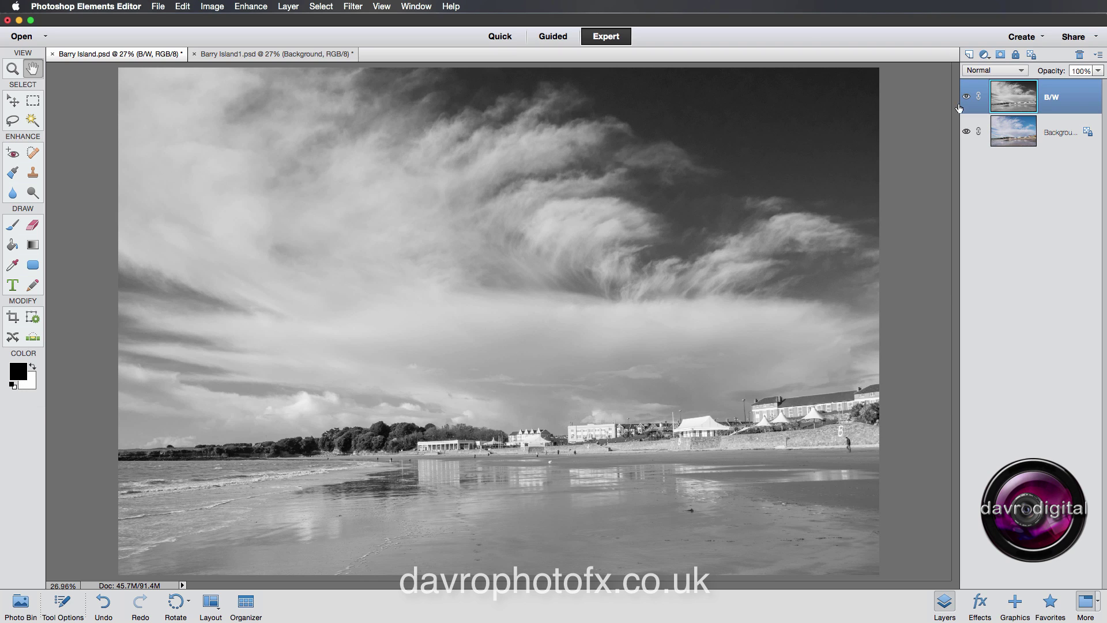
# Step: Add a Gradient Map adjustment layer above the B/W layer
pyautogui.click(985, 56)
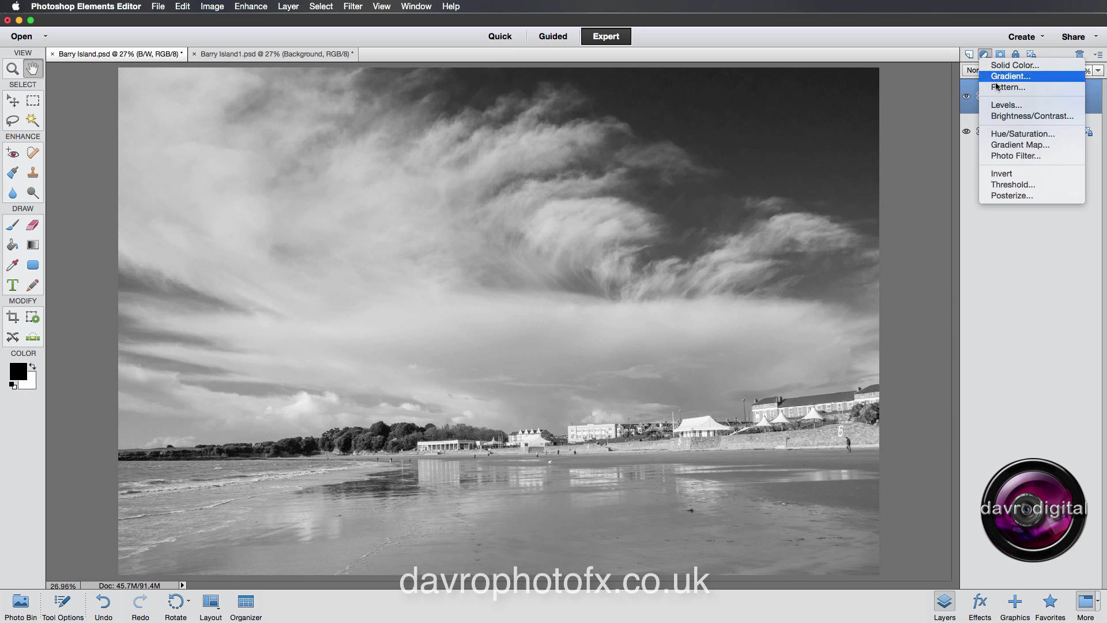
pyautogui.click(1004, 147)
pyautogui.moveTo(955, 241); pyautogui.dragTo(969, 175)
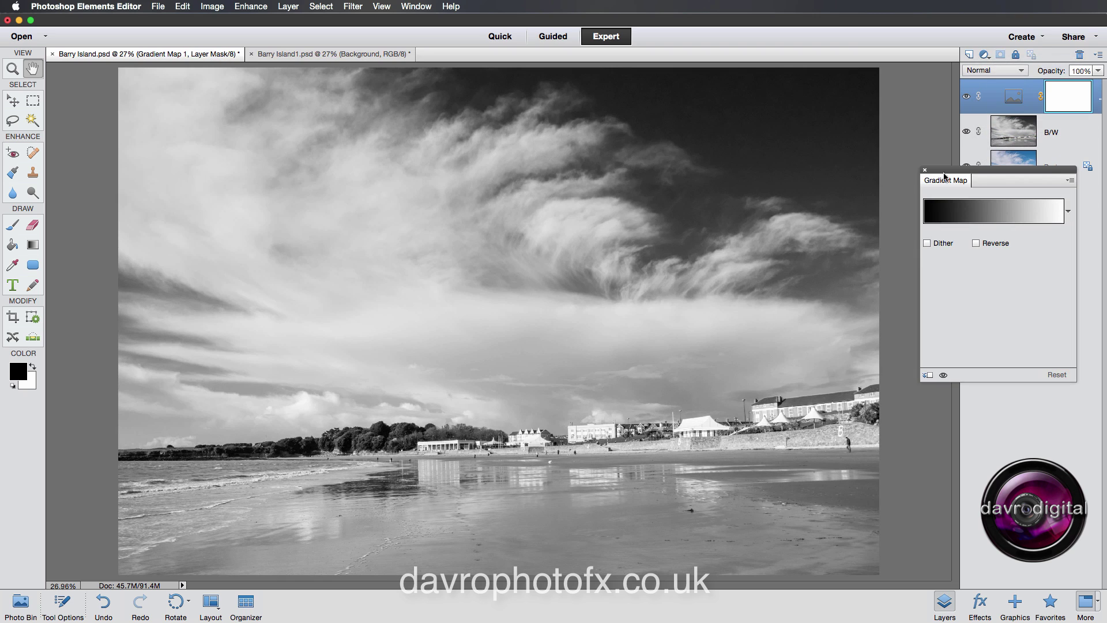
pyautogui.click(925, 169)
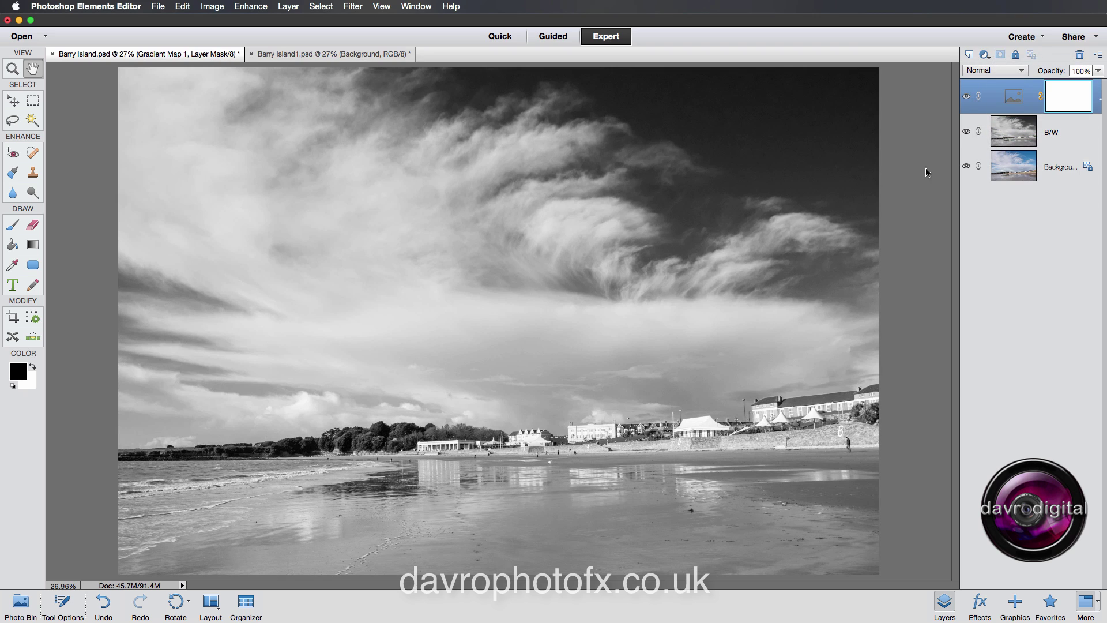
# Step: Compare the photo with the Gradient Map hidden and shown, then reopen its settings
pyautogui.click(966, 97)
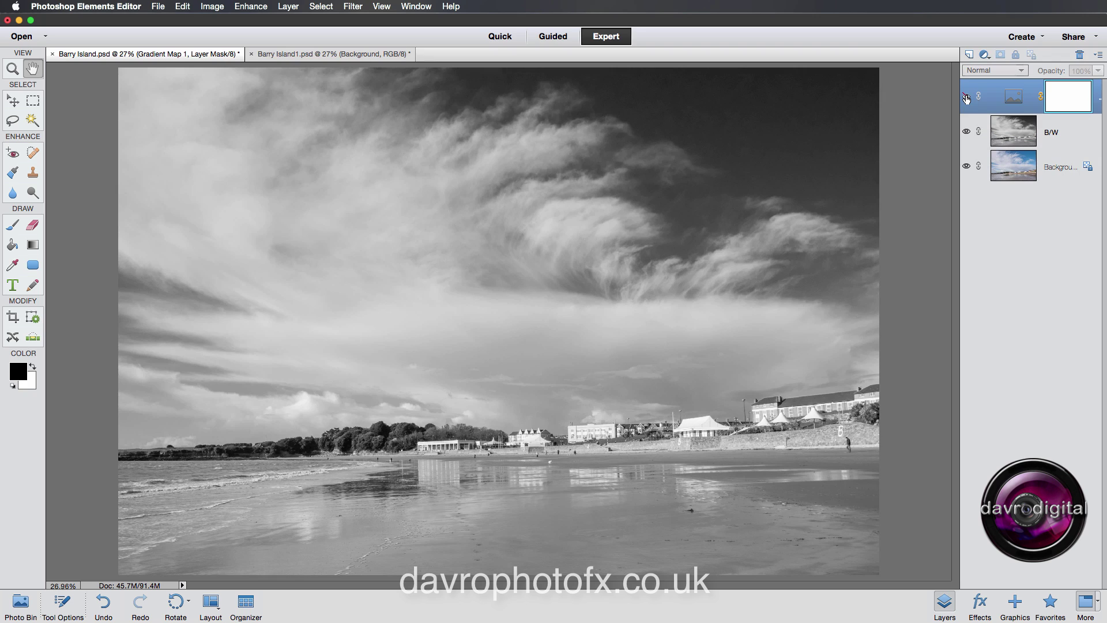
pyautogui.click(967, 98)
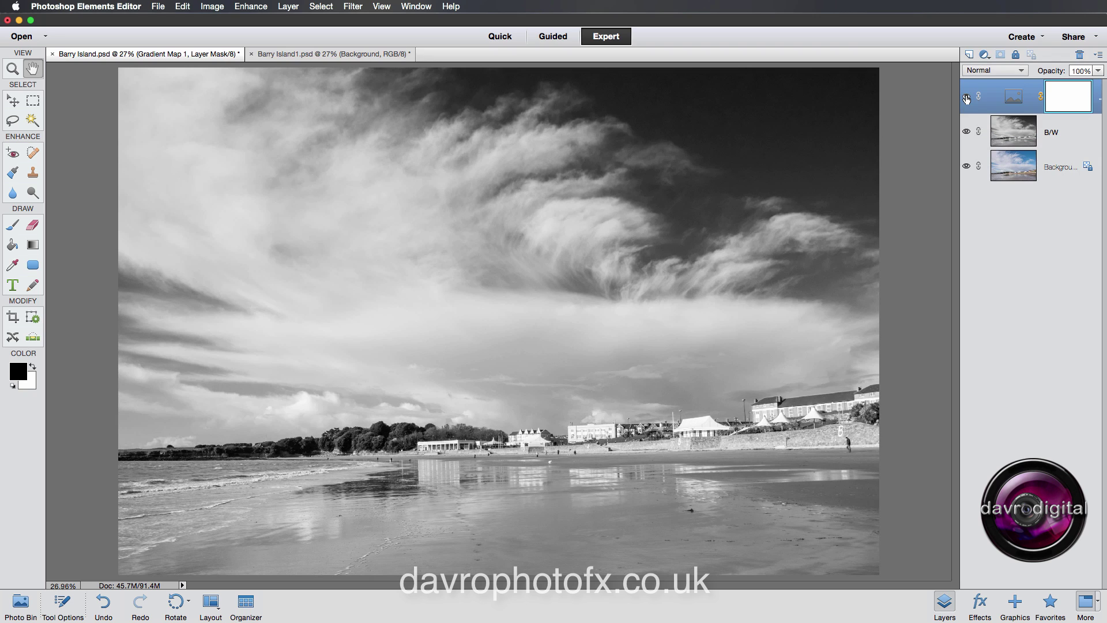
pyautogui.doubleClick(1015, 100)
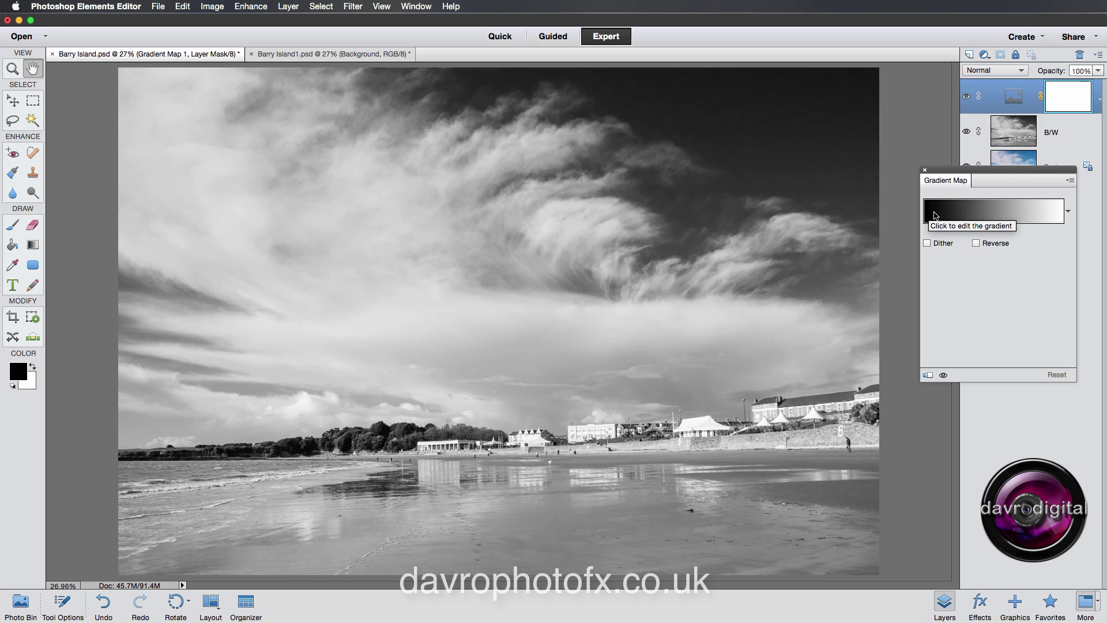
# Step: Open the Gradient Editor and inspect its black stop, white stop and midpoint
pyautogui.click(1007, 215)
pyautogui.moveTo(460, 21); pyautogui.dragTo(955, 389)
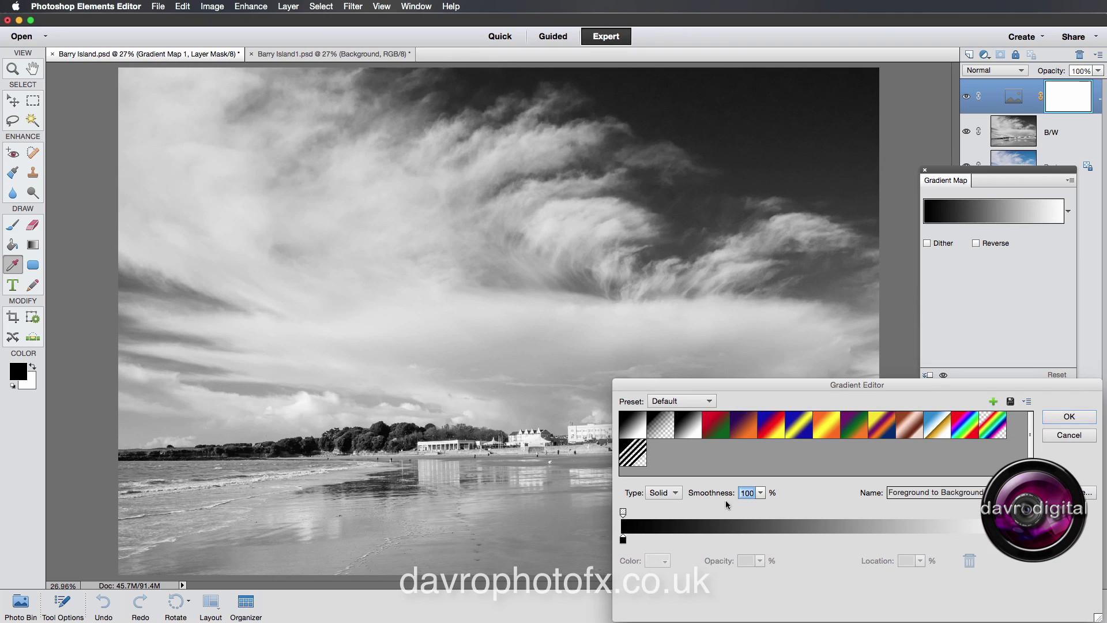
pyautogui.click(624, 539)
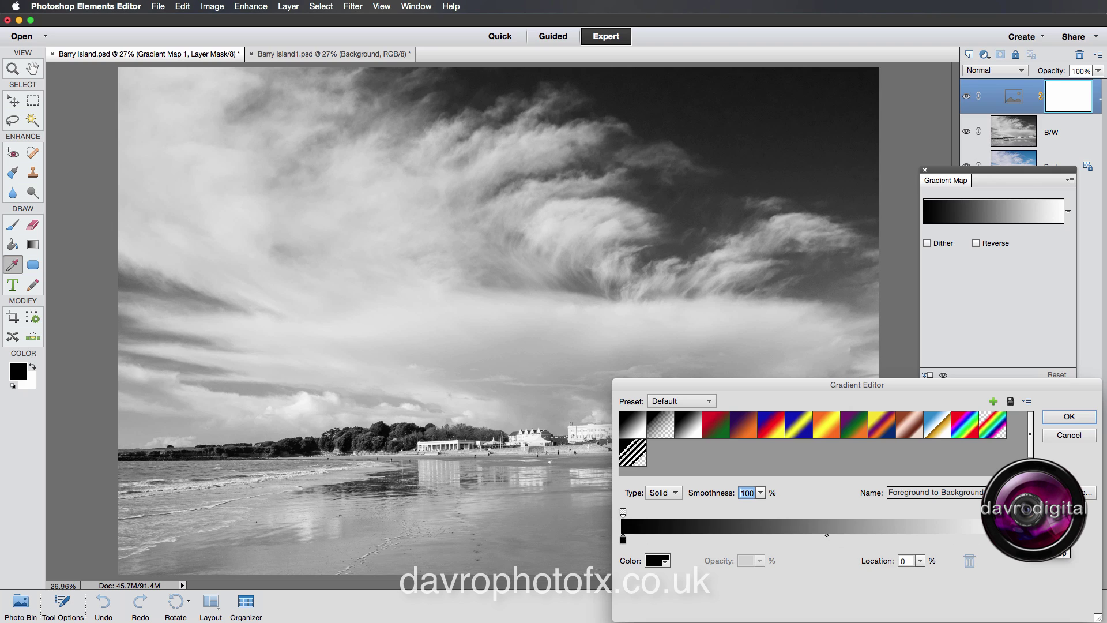
pyautogui.click(1032, 540)
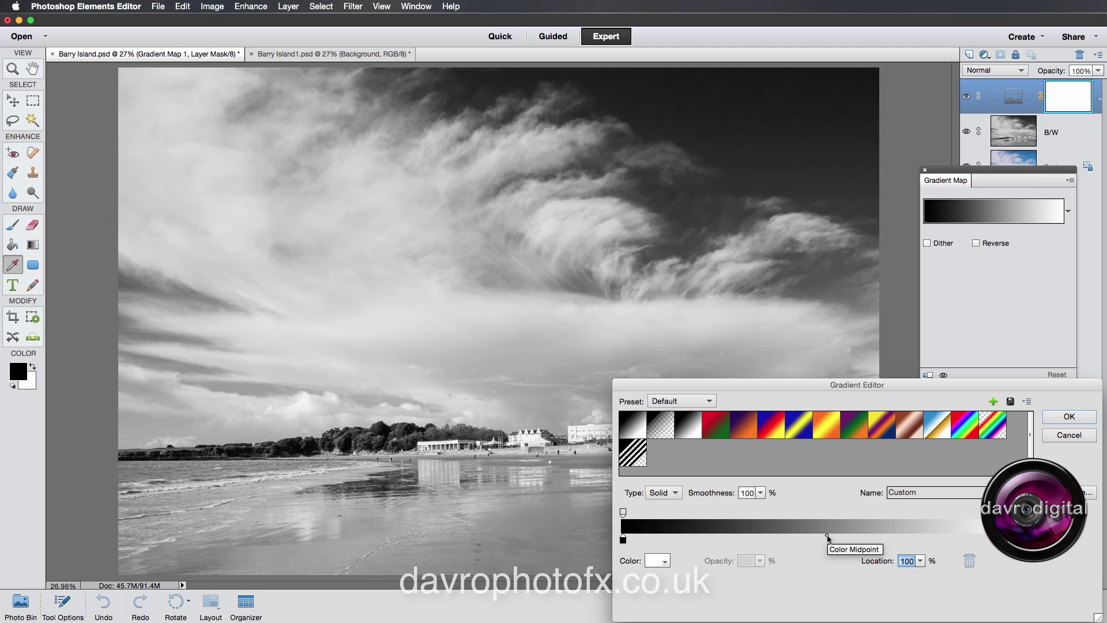
pyautogui.click(828, 535)
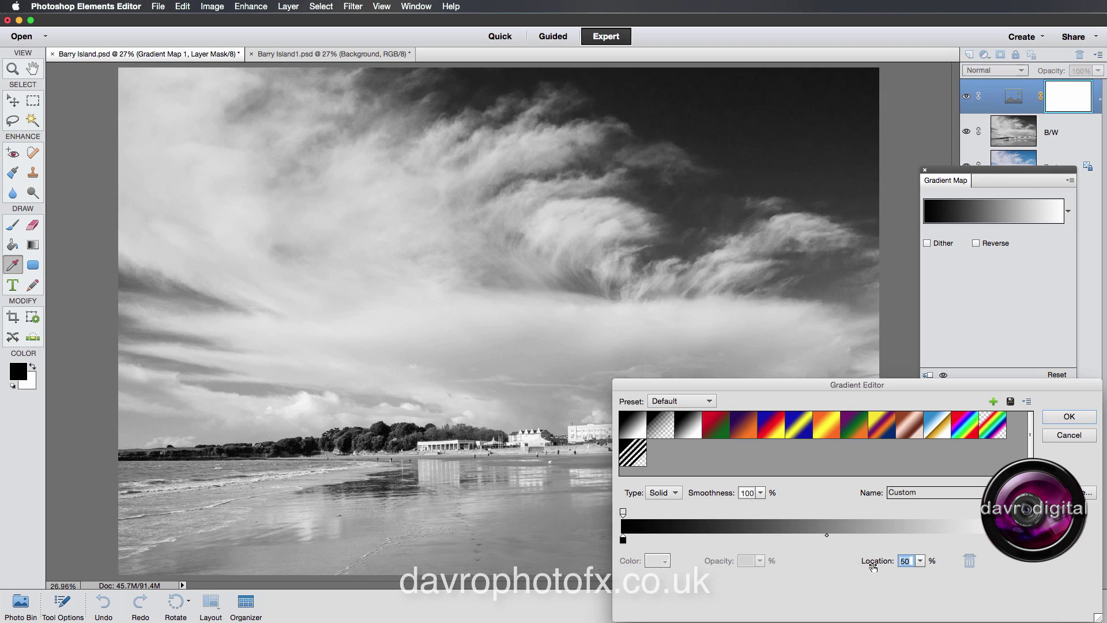
pyautogui.click(624, 540)
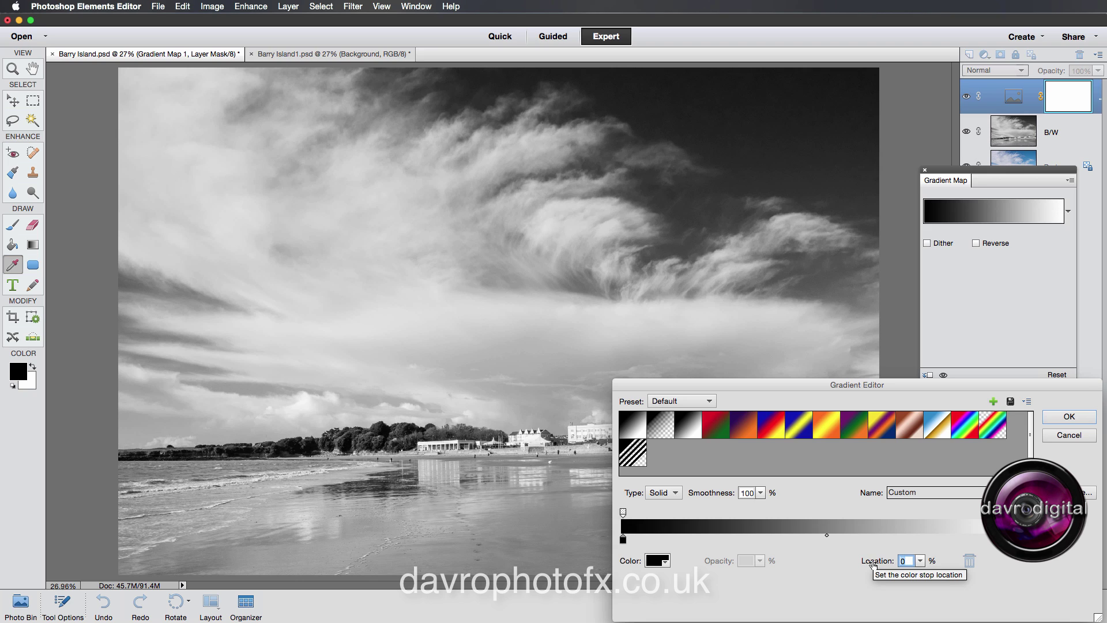
# Step: Try shifting the black stop right and the white stop left, returning white to 100%
pyautogui.moveTo(874, 565); pyautogui.dragTo(881, 566)
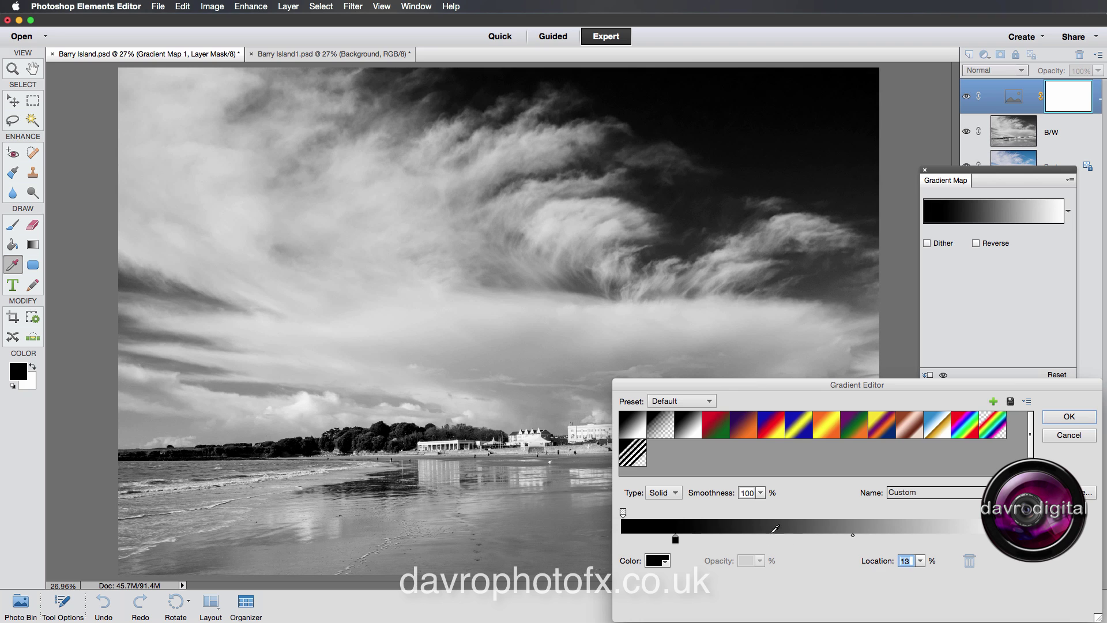
pyautogui.moveTo(864, 563)
pyautogui.mouseDown()
pyautogui.moveTo(875, 564)
pyautogui.moveTo(857, 563)
pyautogui.mouseUp()
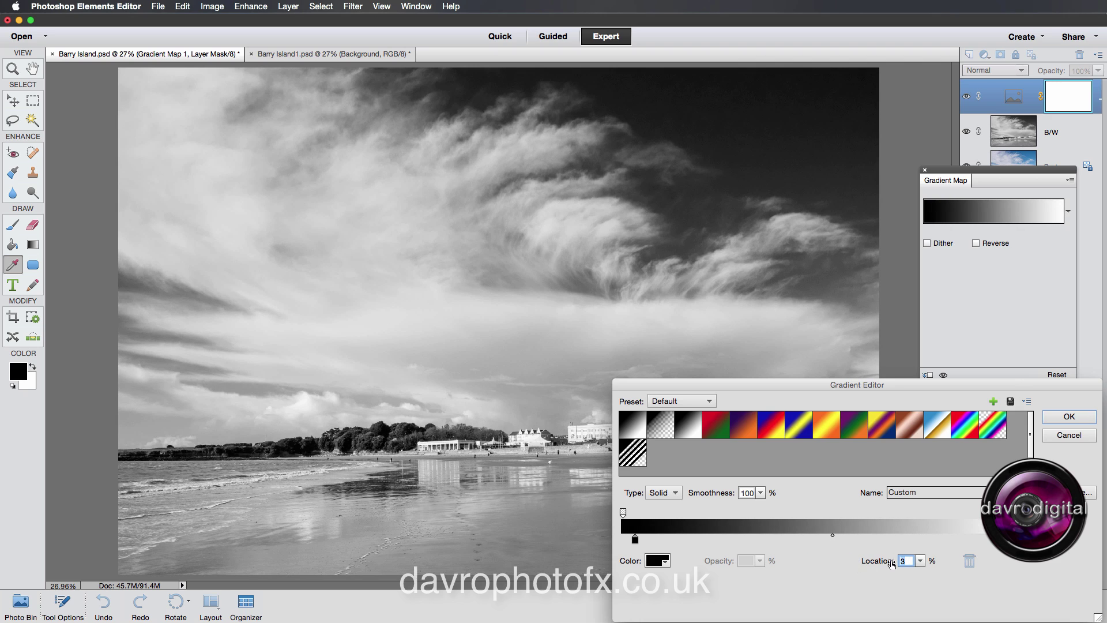
pyautogui.click(1081, 539)
pyautogui.moveTo(881, 565); pyautogui.dragTo(878, 564)
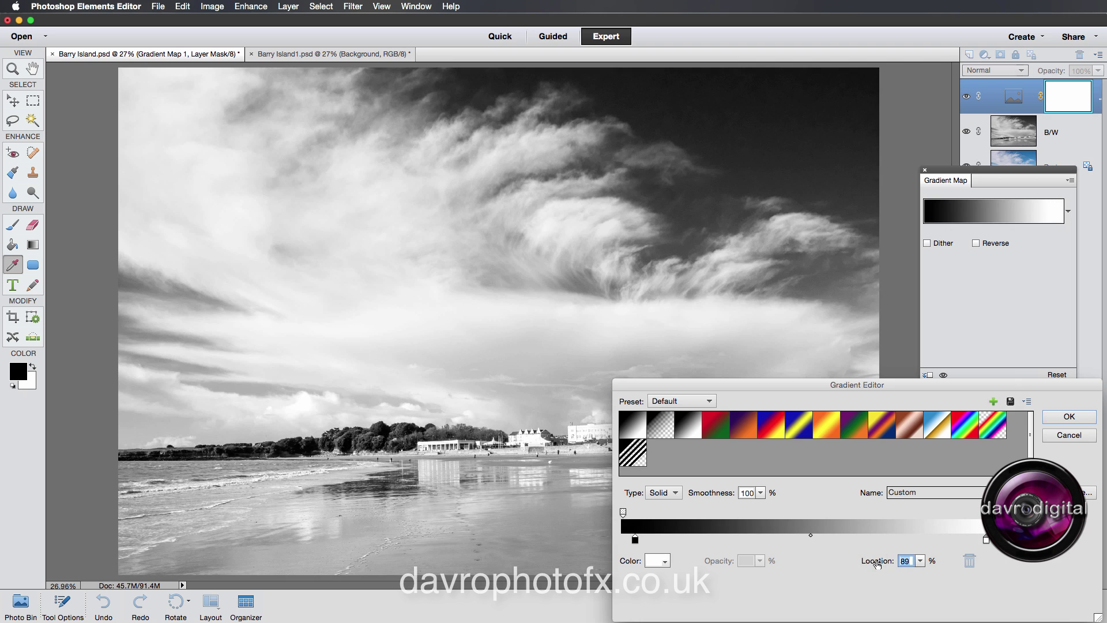
pyautogui.moveTo(891, 383); pyautogui.dragTo(884, 16)
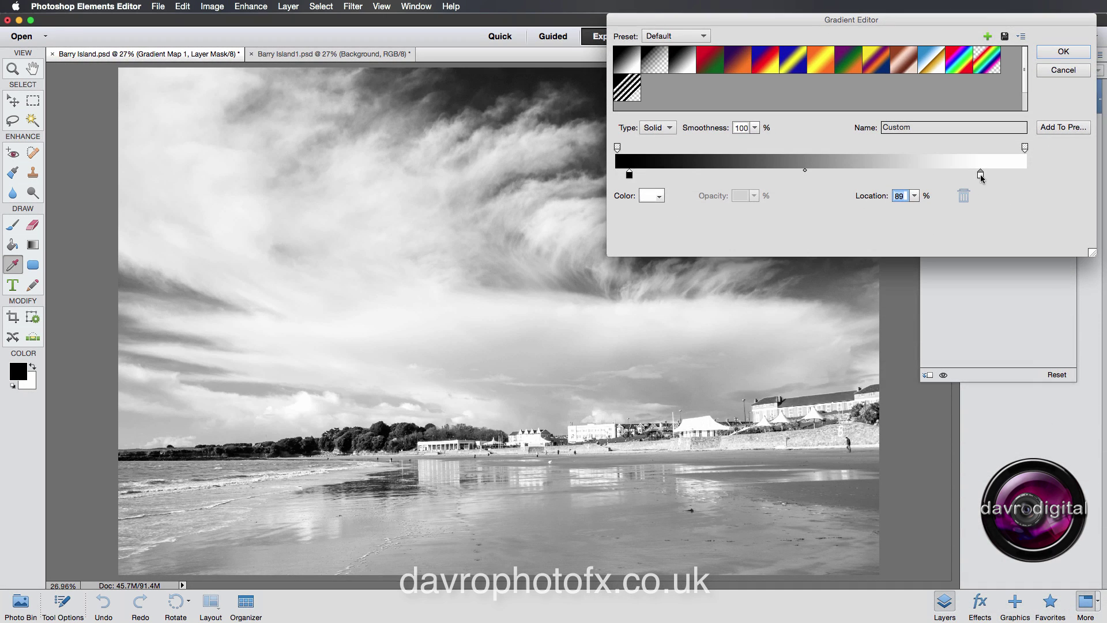
pyautogui.moveTo(866, 199); pyautogui.dragTo(872, 199)
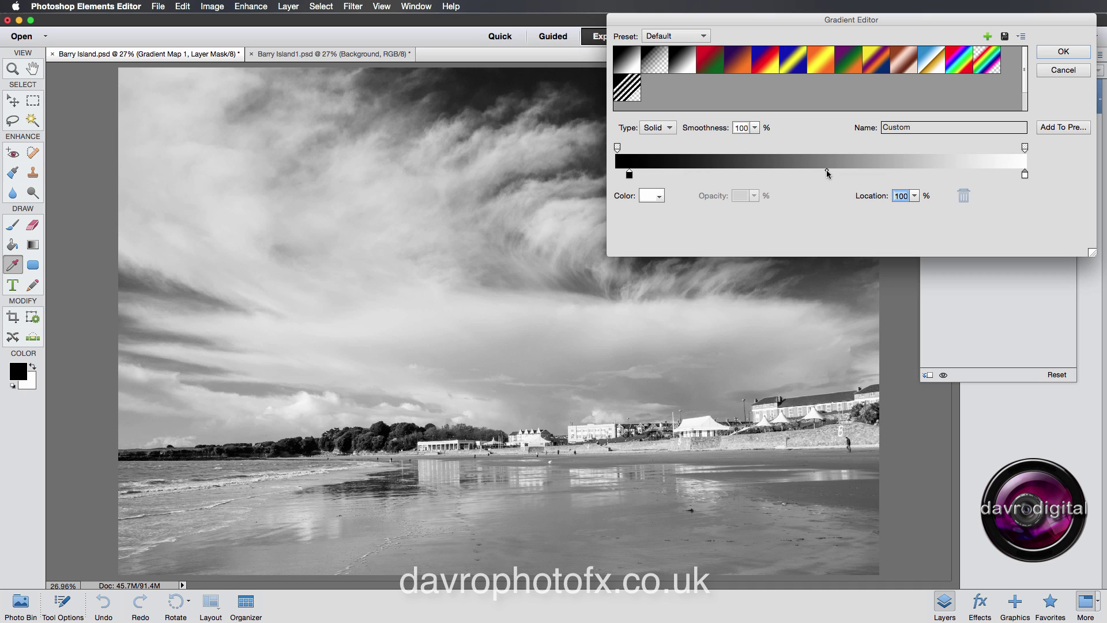
# Step: Set the gradient midpoint to 51% and the black stop location to 6%
pyautogui.click(826, 170)
pyautogui.moveTo(863, 199); pyautogui.dragTo(865, 199)
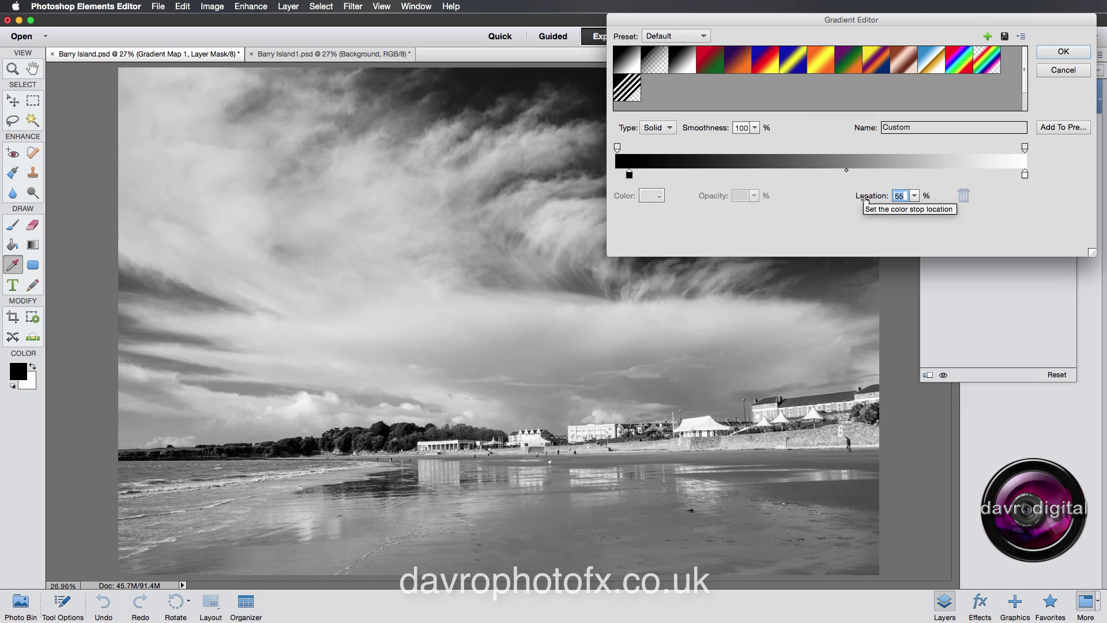
pyautogui.click(629, 174)
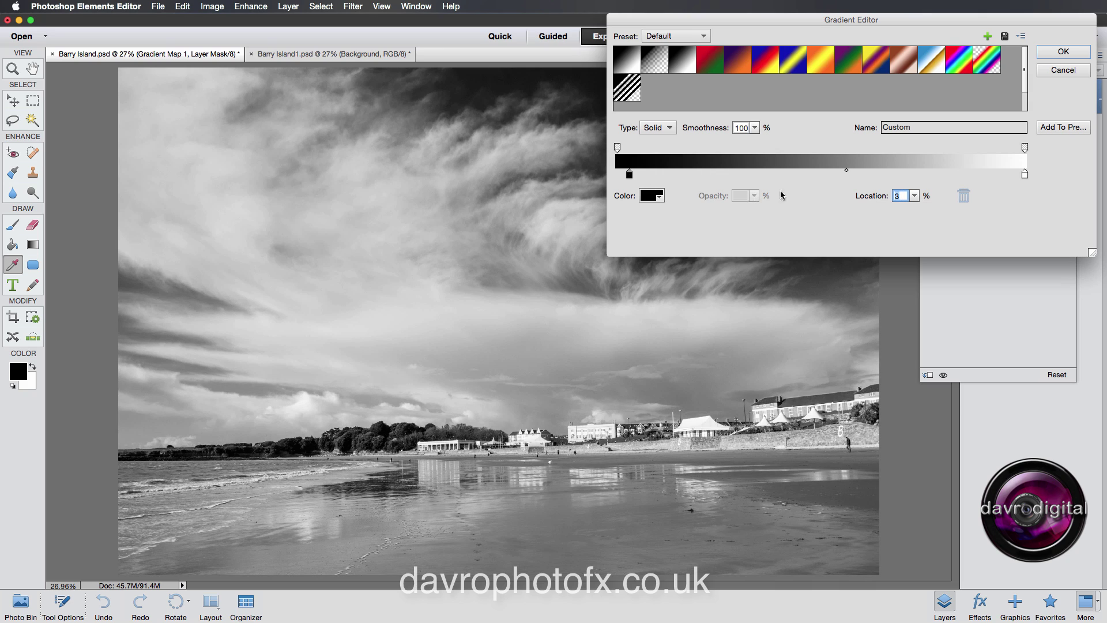
pyautogui.moveTo(863, 199); pyautogui.dragTo(866, 199)
pyautogui.click(914, 197)
pyautogui.moveTo(915, 207); pyautogui.dragTo(916, 208)
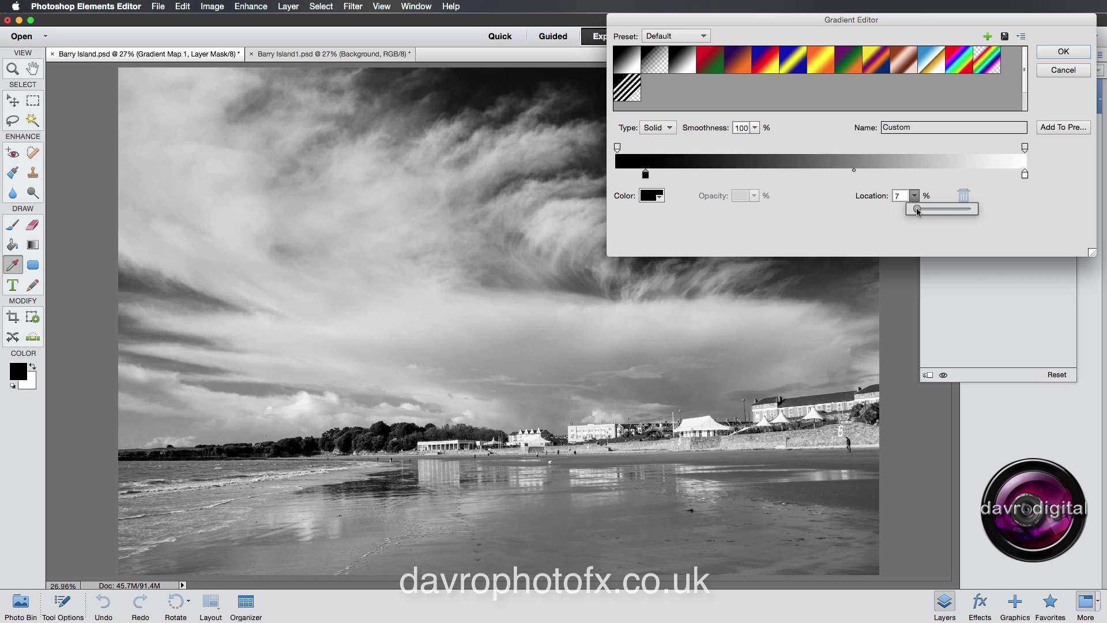
pyautogui.moveTo(919, 213); pyautogui.dragTo(918, 213)
# Step: Move the white stop to 97%, confirm the gradient and close the Gradient Map panel
pyautogui.click(1025, 174)
pyautogui.click(915, 195)
pyautogui.moveTo(920, 209); pyautogui.dragTo(917, 213)
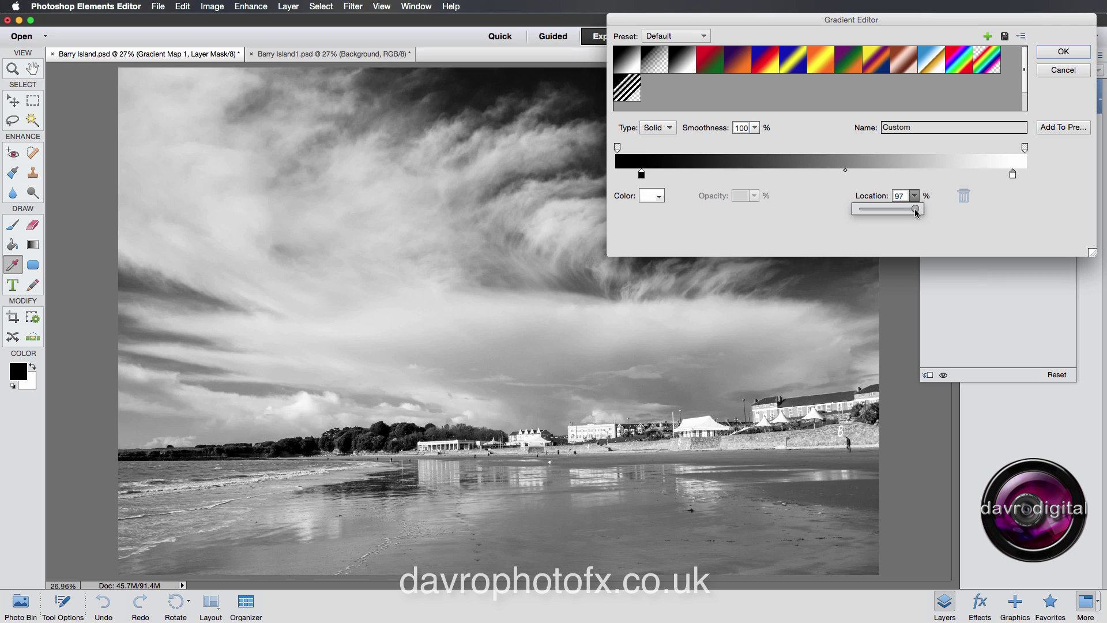
pyautogui.click(1060, 53)
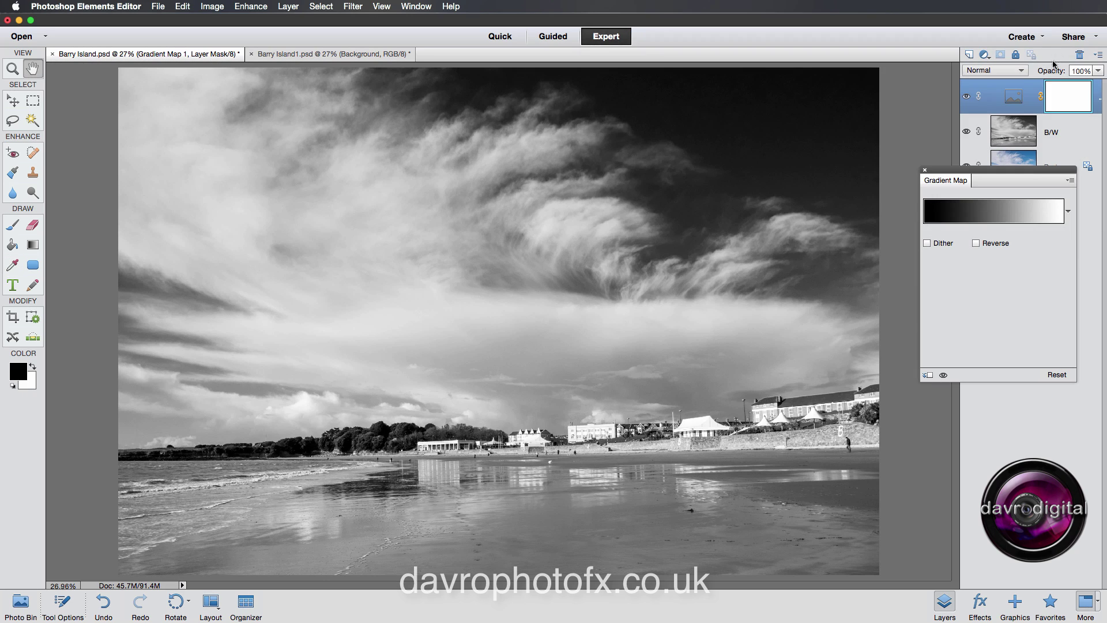
pyautogui.click(925, 170)
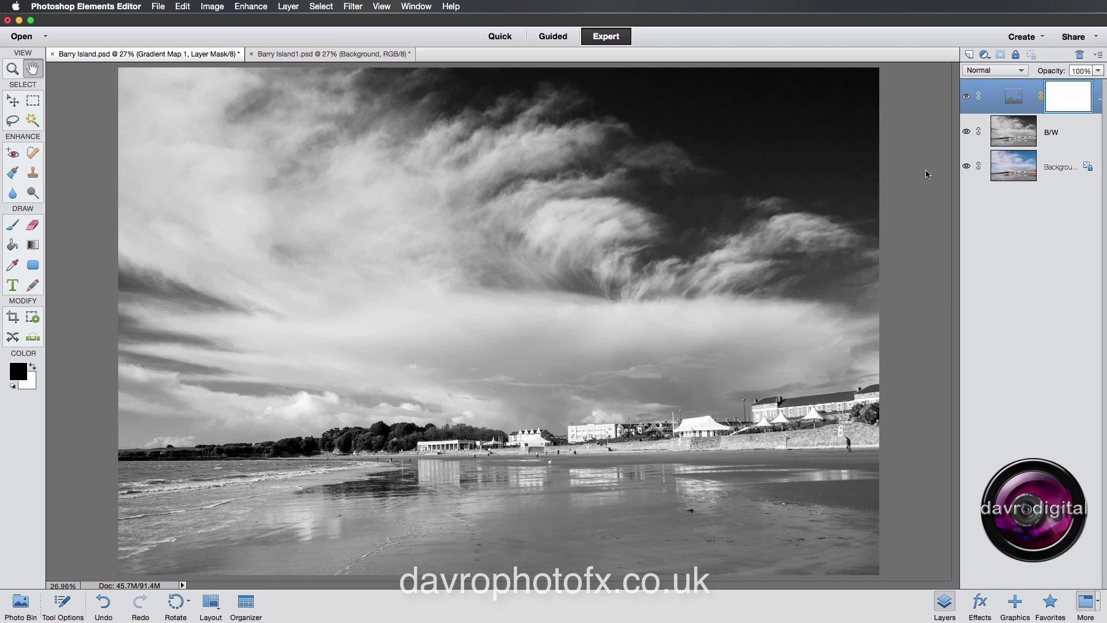
# Step: Reopen the gradient, trial extra colour stops including one at 15%, then cancel
pyautogui.doubleClick(1013, 99)
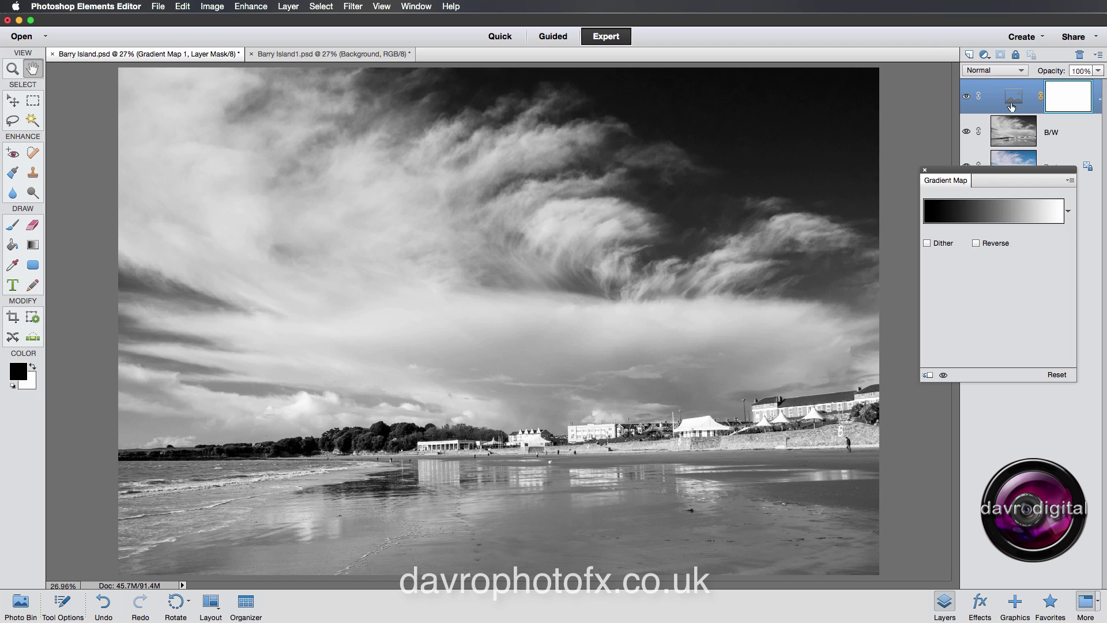
pyautogui.click(989, 214)
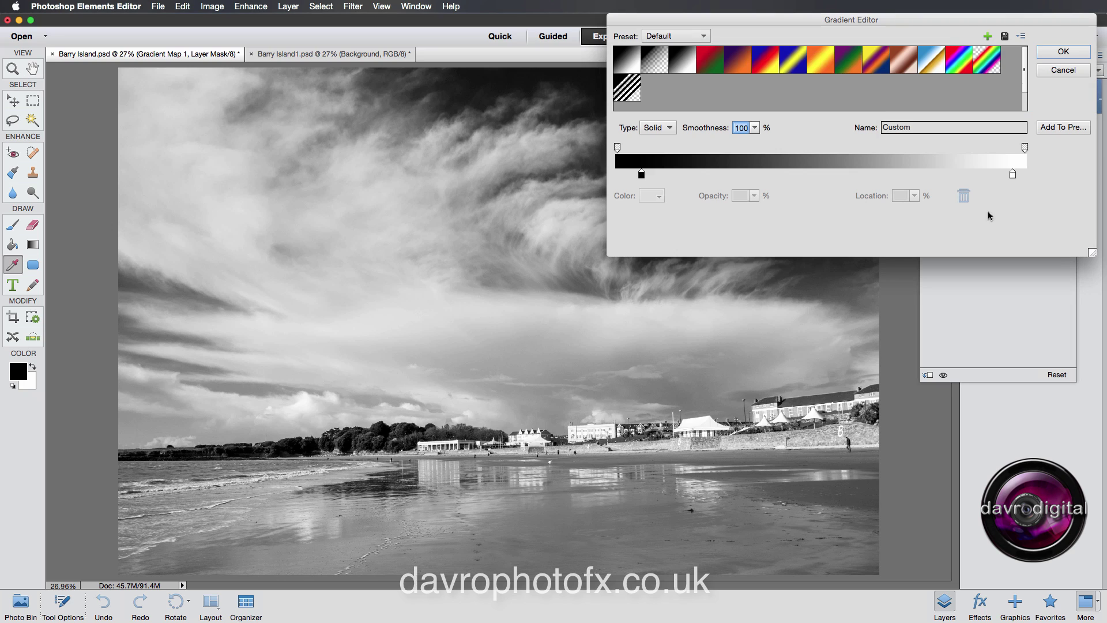
pyautogui.click(642, 174)
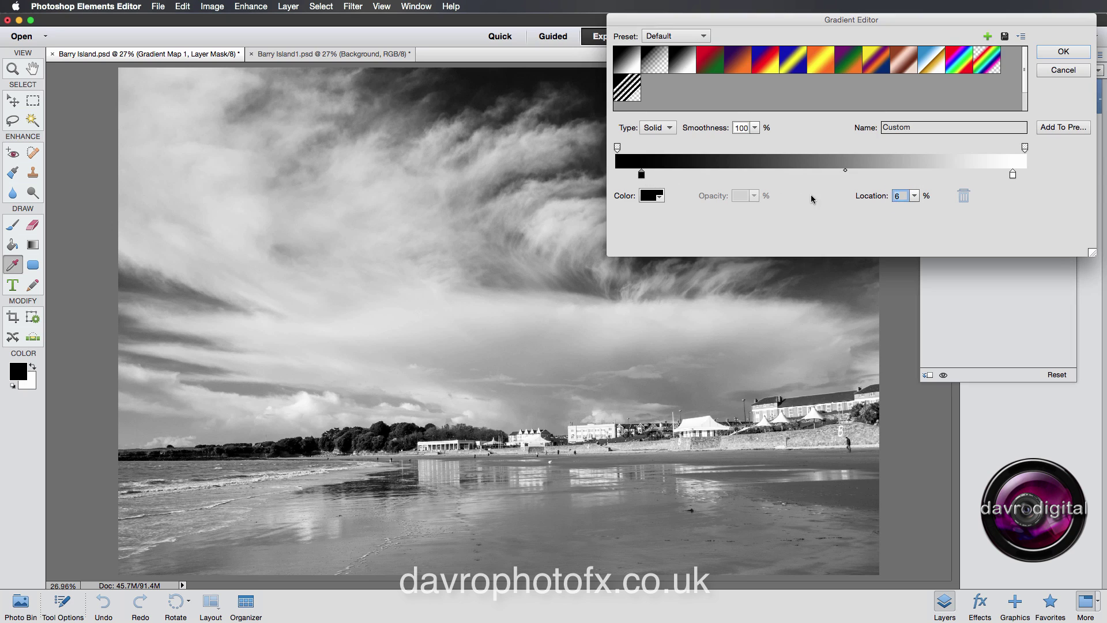
pyautogui.click(846, 171)
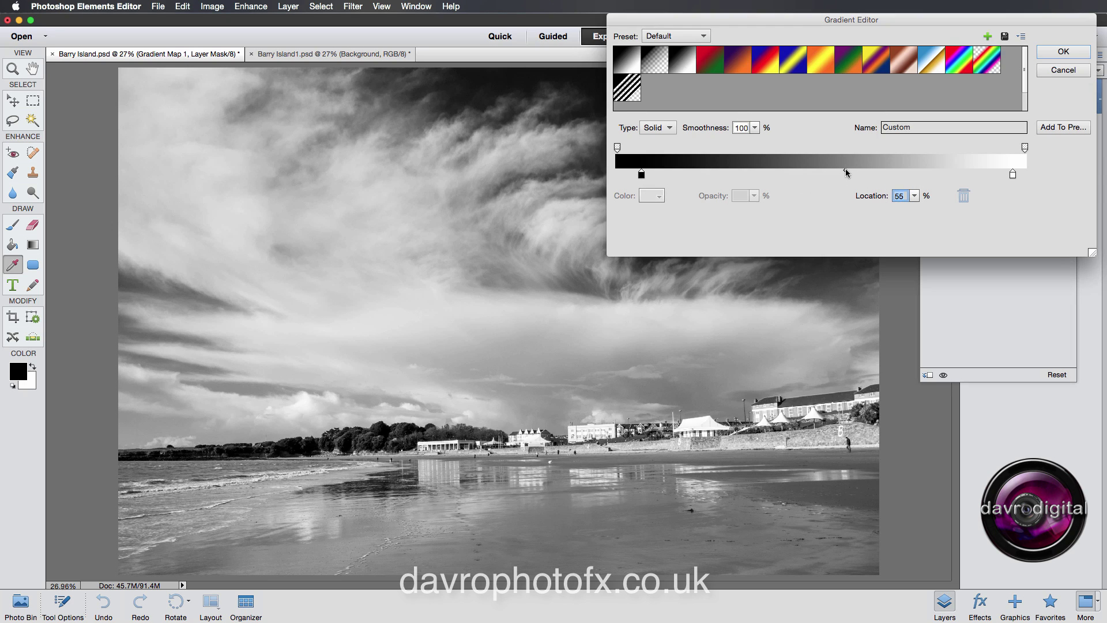
pyautogui.click(1013, 177)
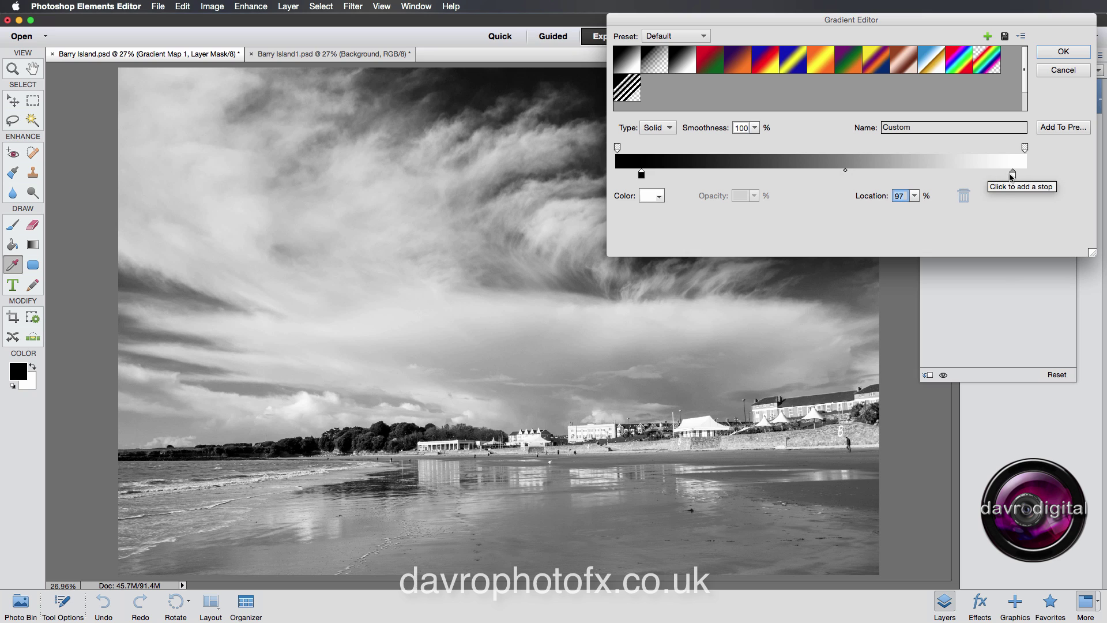
pyautogui.click(998, 176)
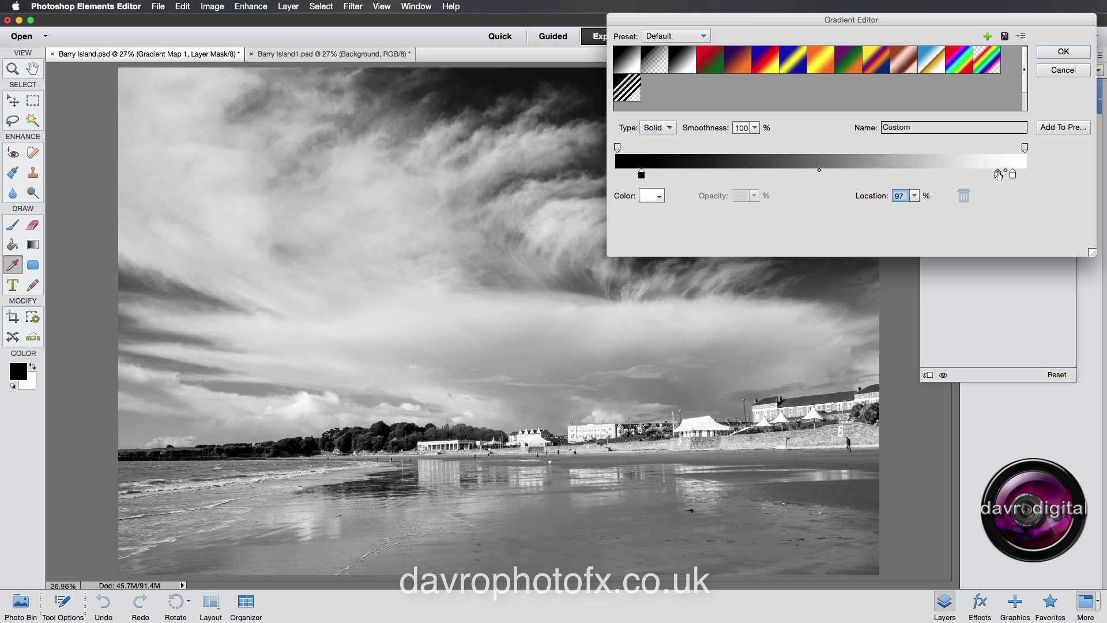
pyautogui.click(679, 176)
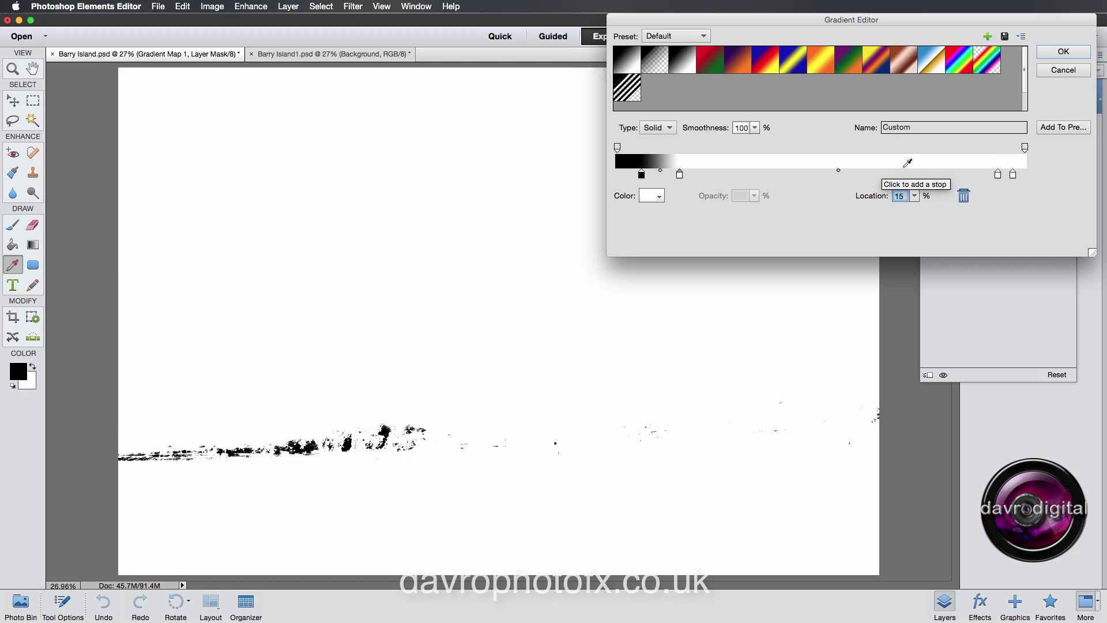
pyautogui.click(1070, 73)
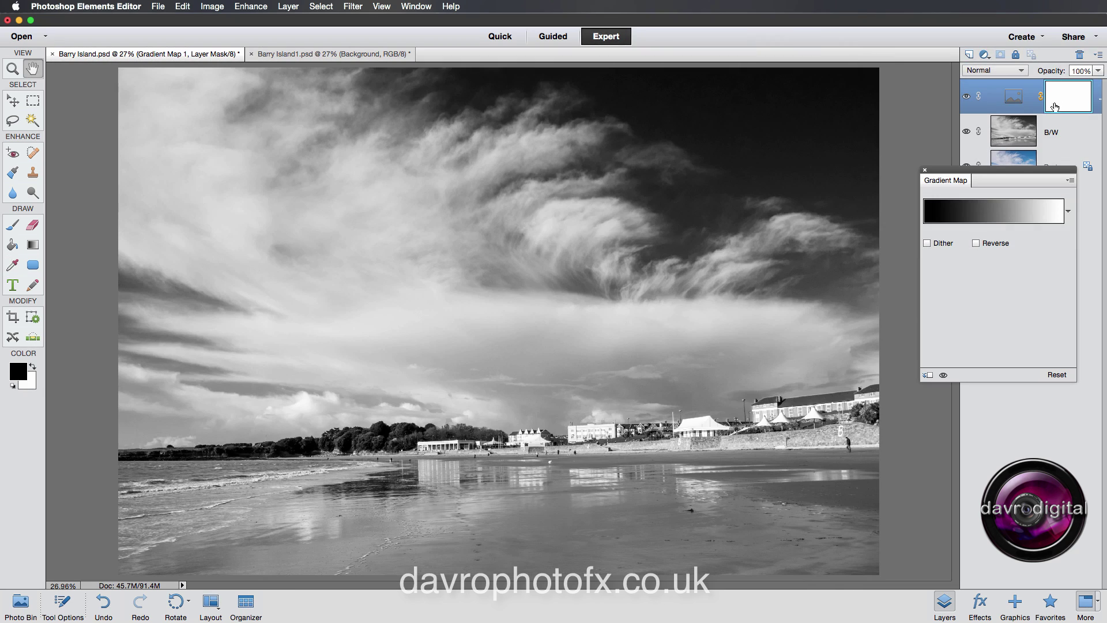
# Step: Confirm the gradient with the black stop at 6%, close the panel, and select B/W
pyautogui.click(968, 212)
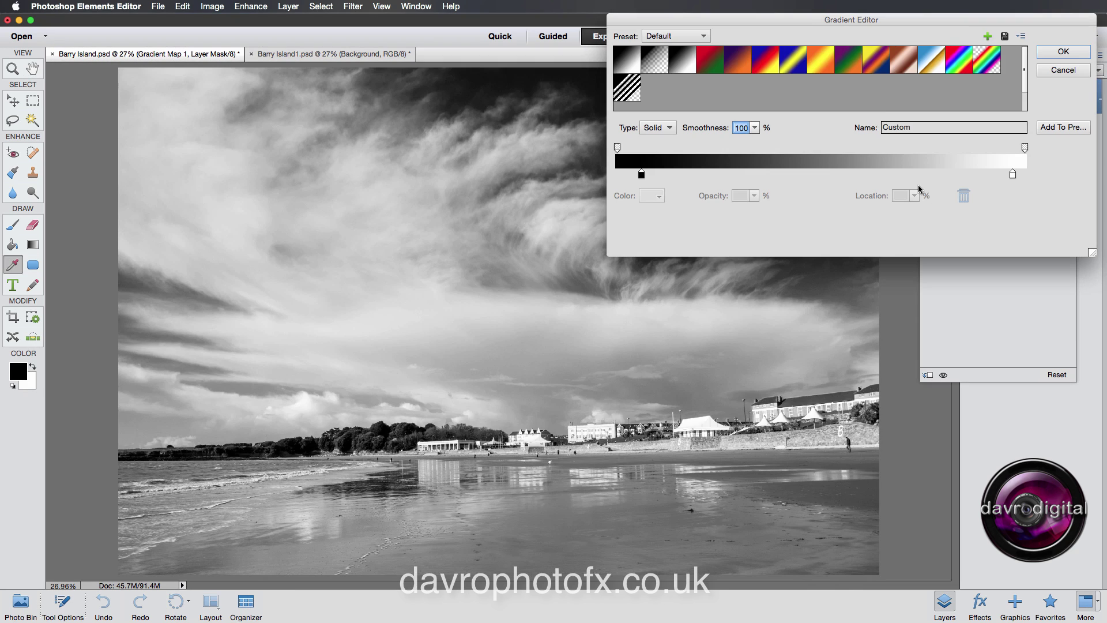
pyautogui.click(643, 174)
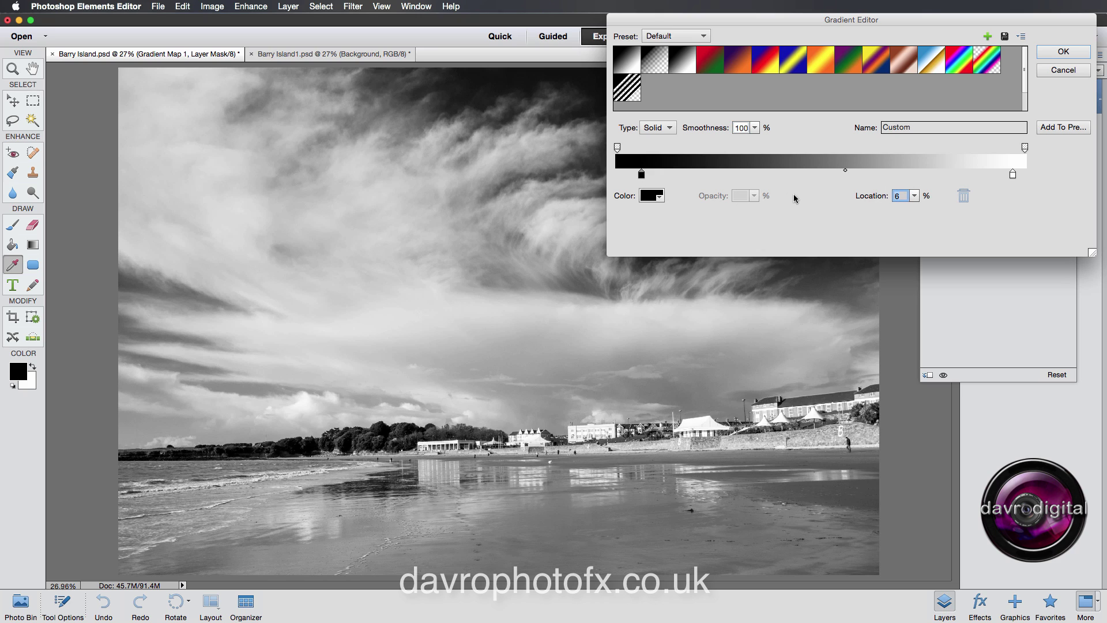
pyautogui.click(1067, 53)
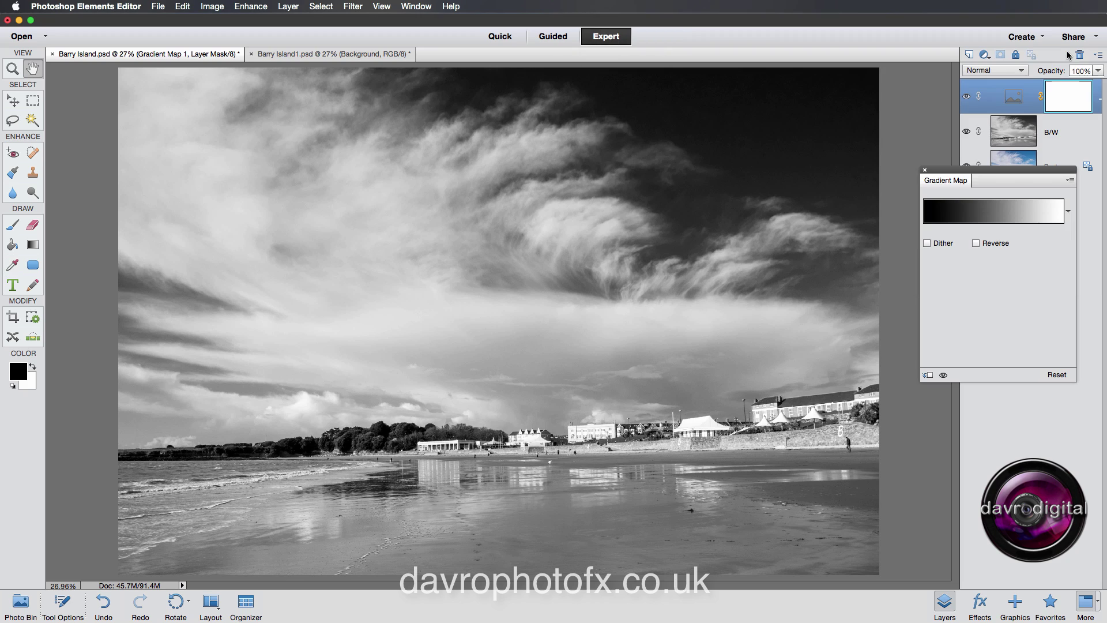
pyautogui.click(925, 171)
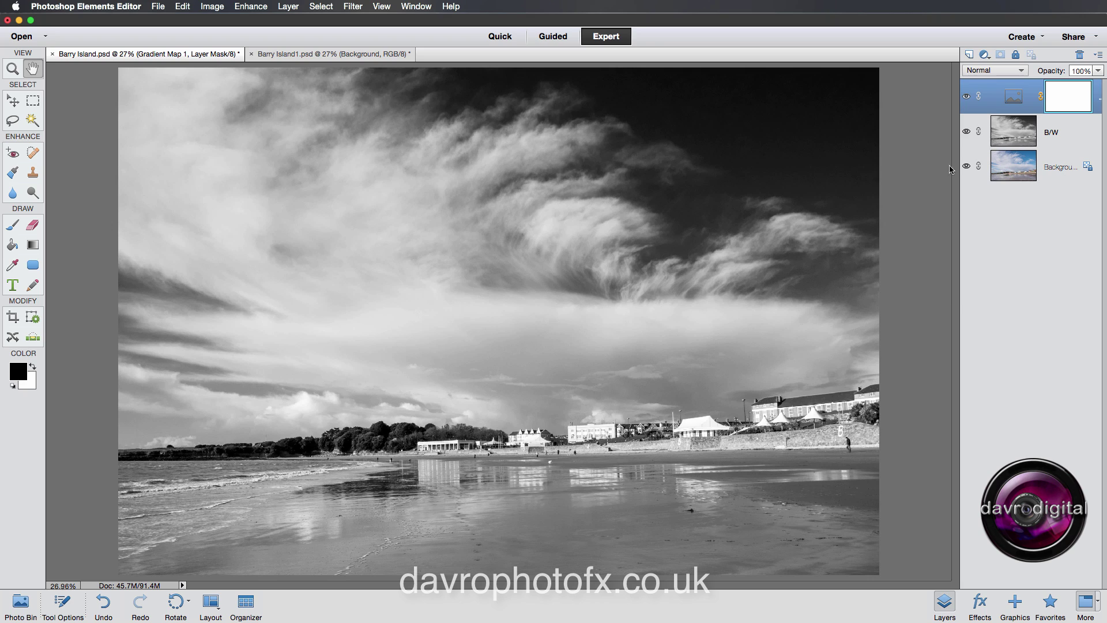
pyautogui.click(1063, 134)
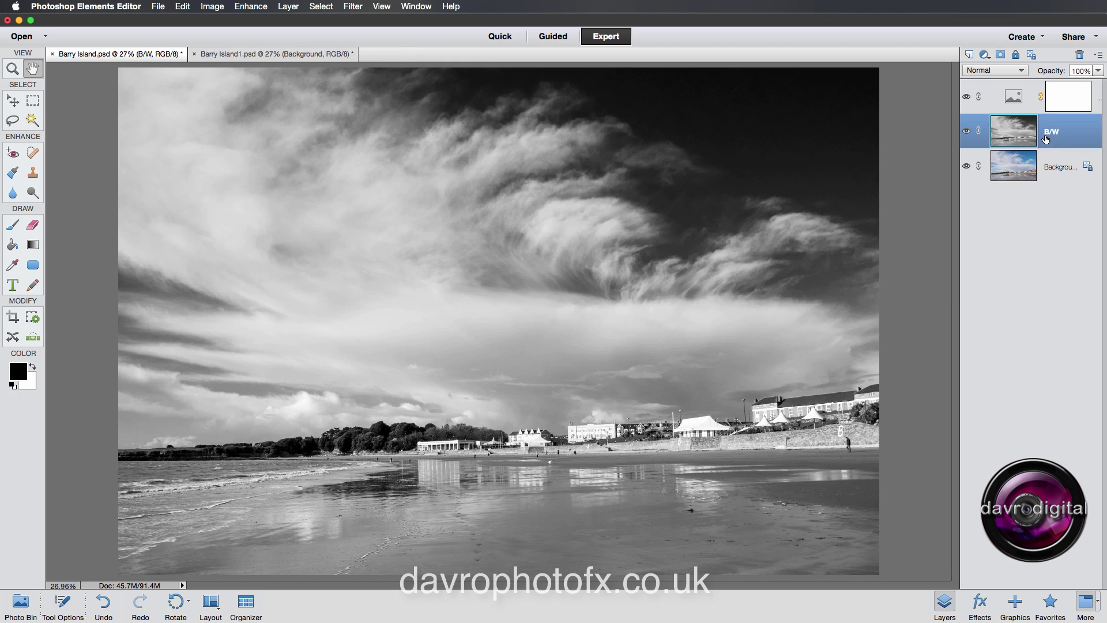
# Step: Hide the Gradient Map layer and duplicate B/W into a 'B/W copy' layer
pyautogui.click(966, 96)
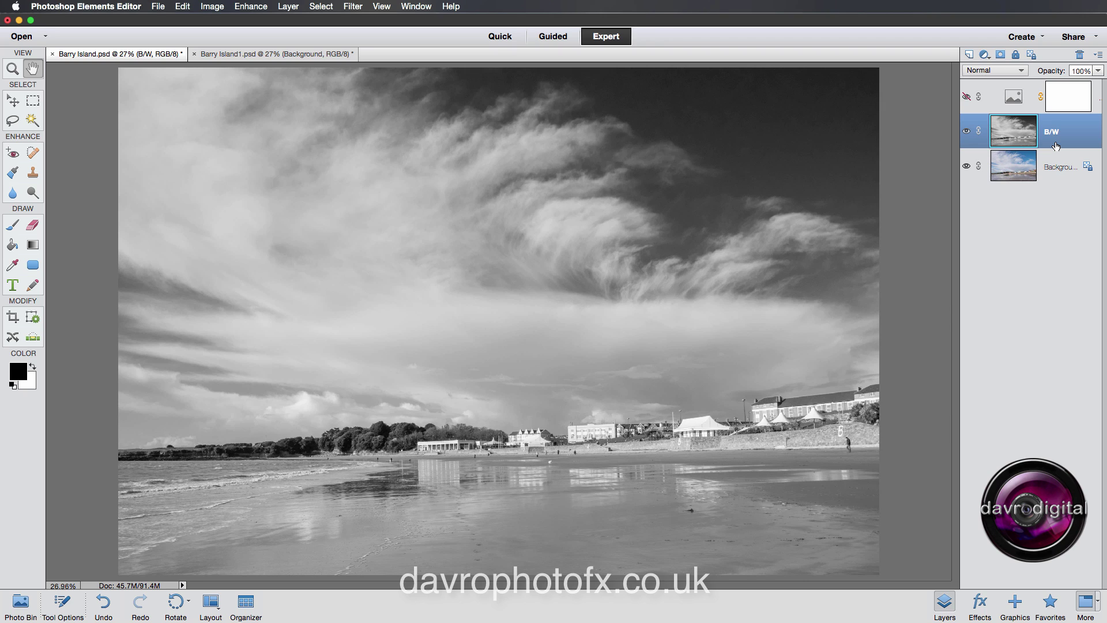
pyautogui.press('super+j')
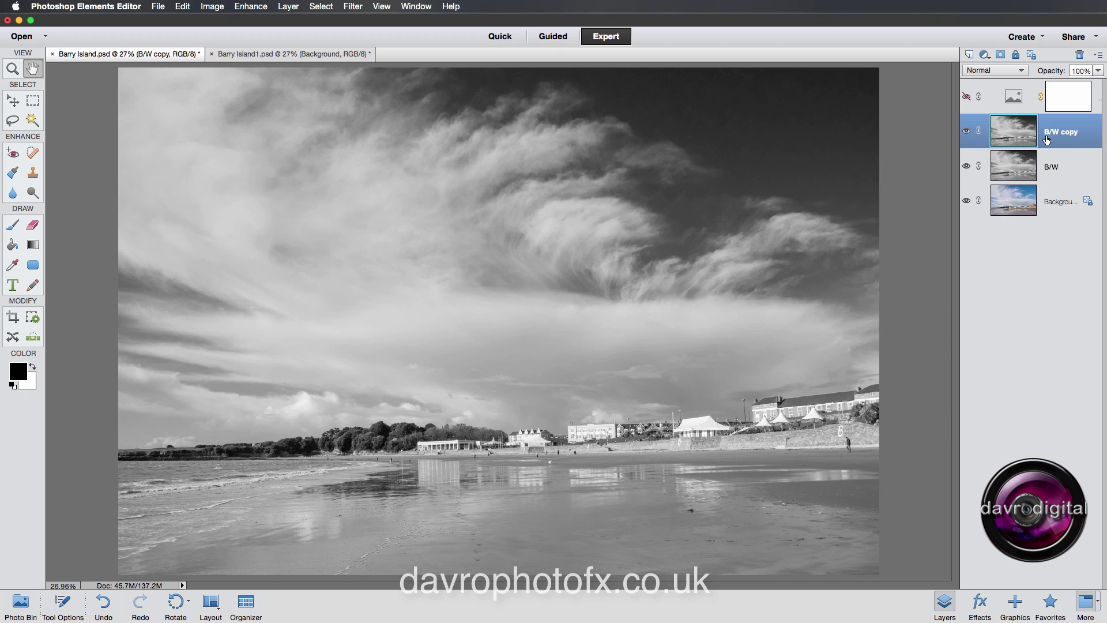
pyautogui.click(992, 71)
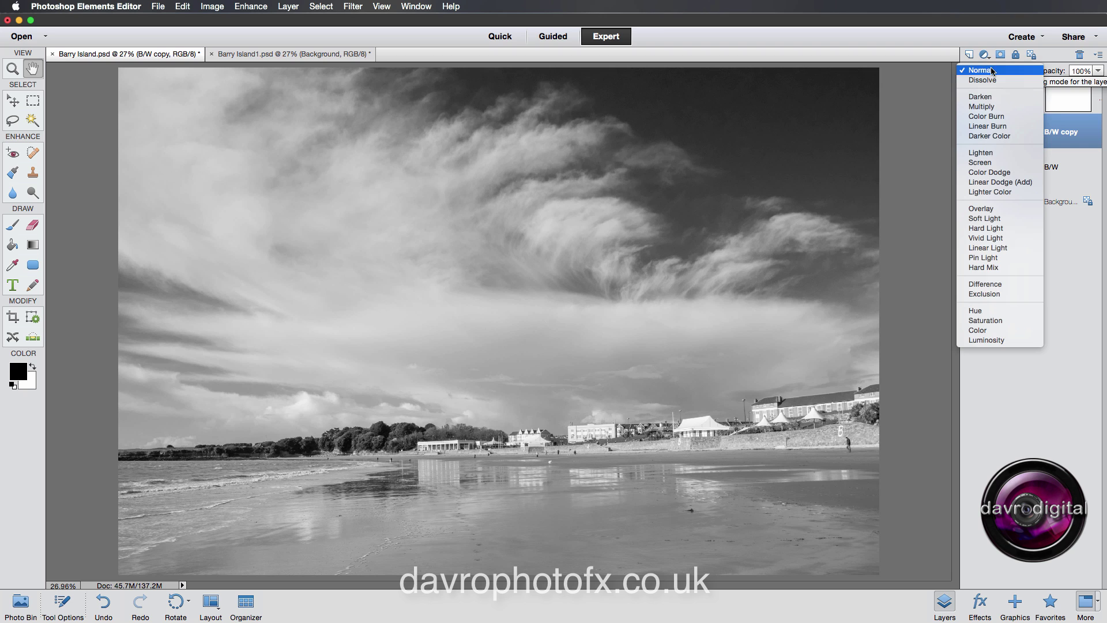
# Step: Blend B/W copy with Multiply at 67% opacity and show the Gradient Map again
pyautogui.click(995, 108)
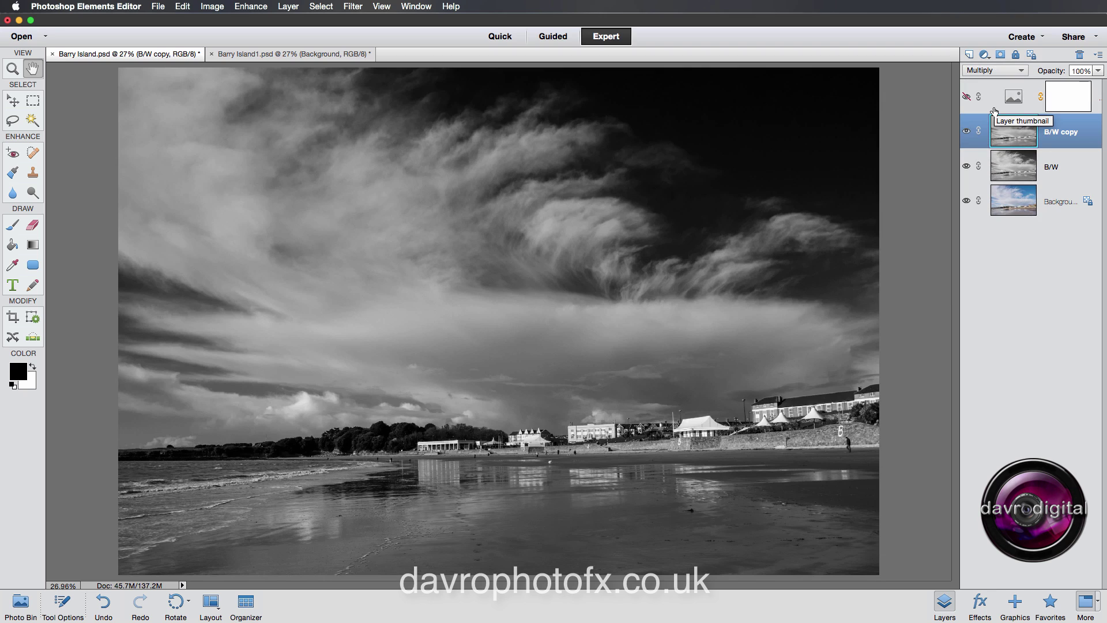
pyautogui.click(967, 97)
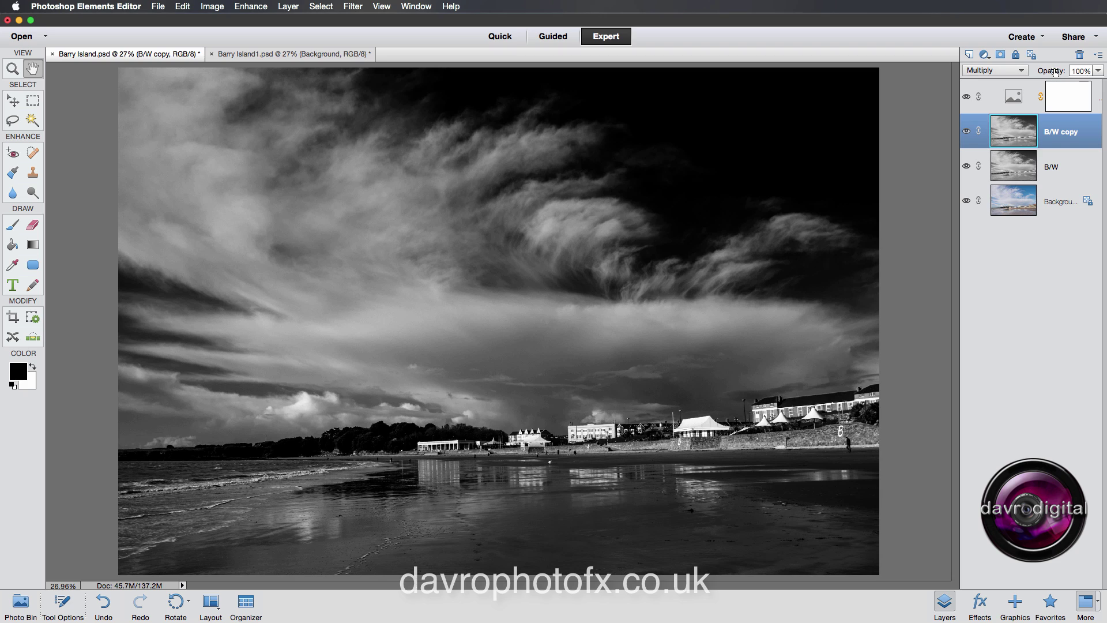
pyautogui.moveTo(1056, 70); pyautogui.dragTo(1038, 73)
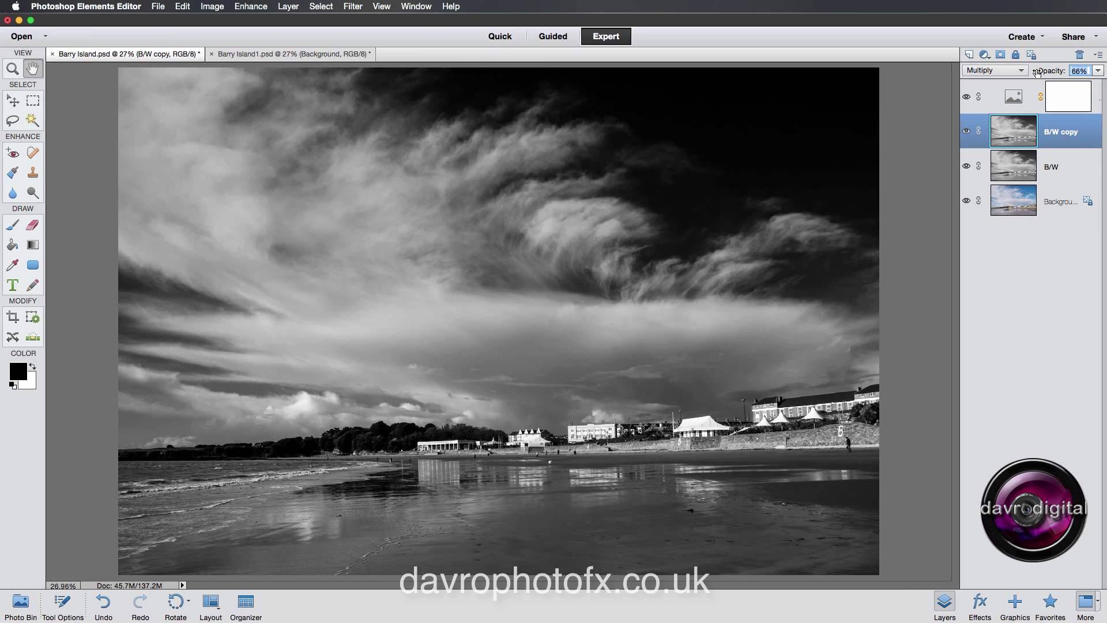
pyautogui.moveTo(1038, 73); pyautogui.dragTo(1038, 73)
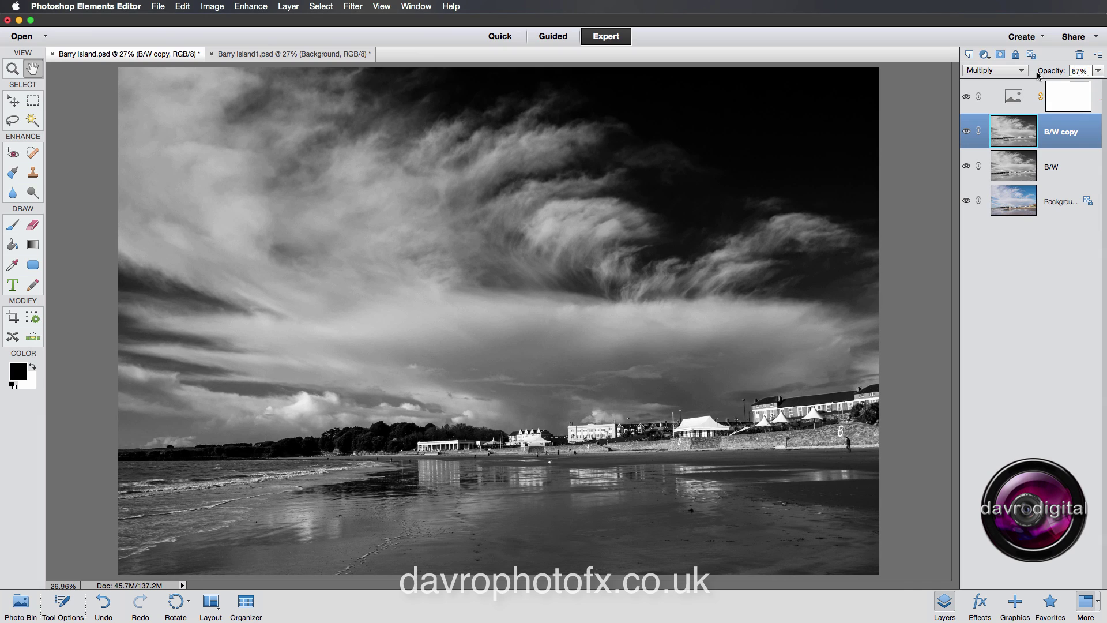
pyautogui.doubleClick(1014, 96)
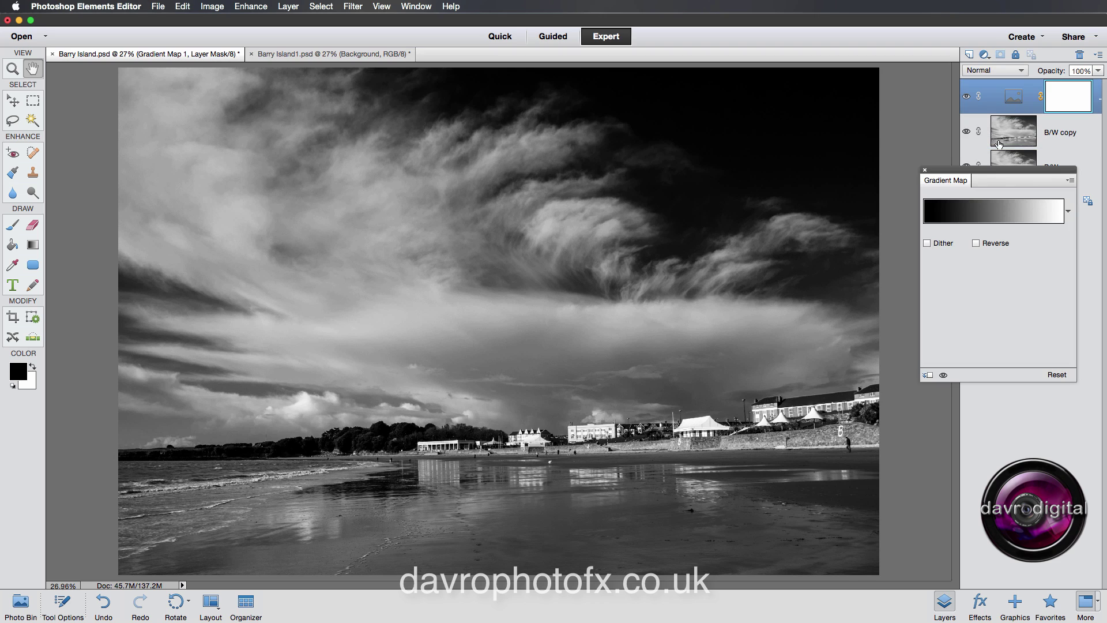
# Step: In the gradient editor, place the black stop at 7%, midpoint at 53% and white stop at 98%
pyautogui.click(980, 218)
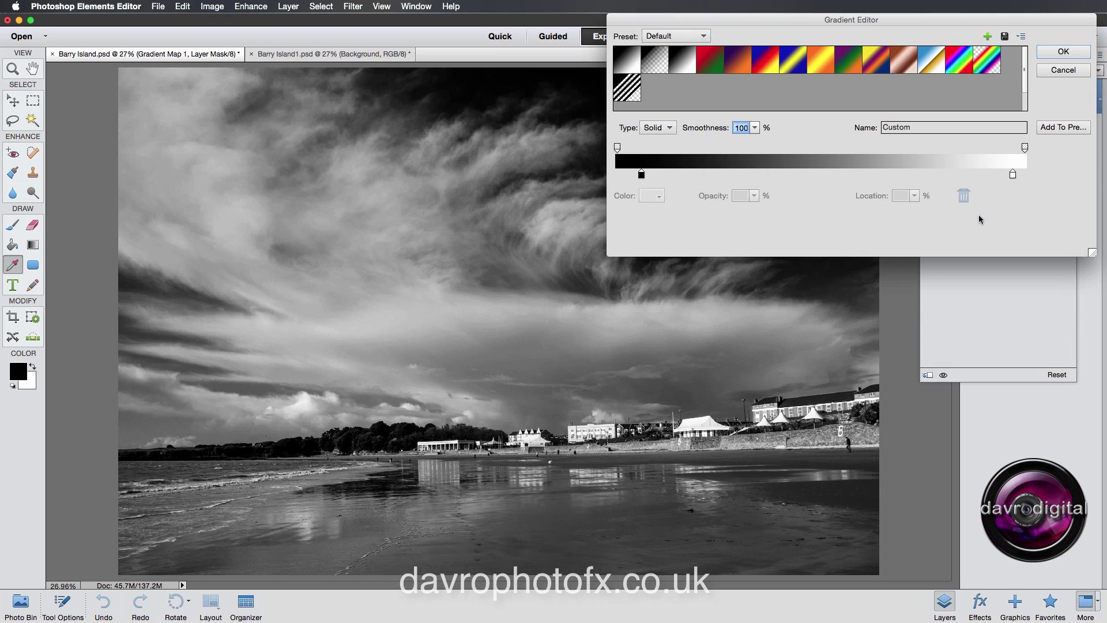
pyautogui.moveTo(869, 25); pyautogui.dragTo(870, 345)
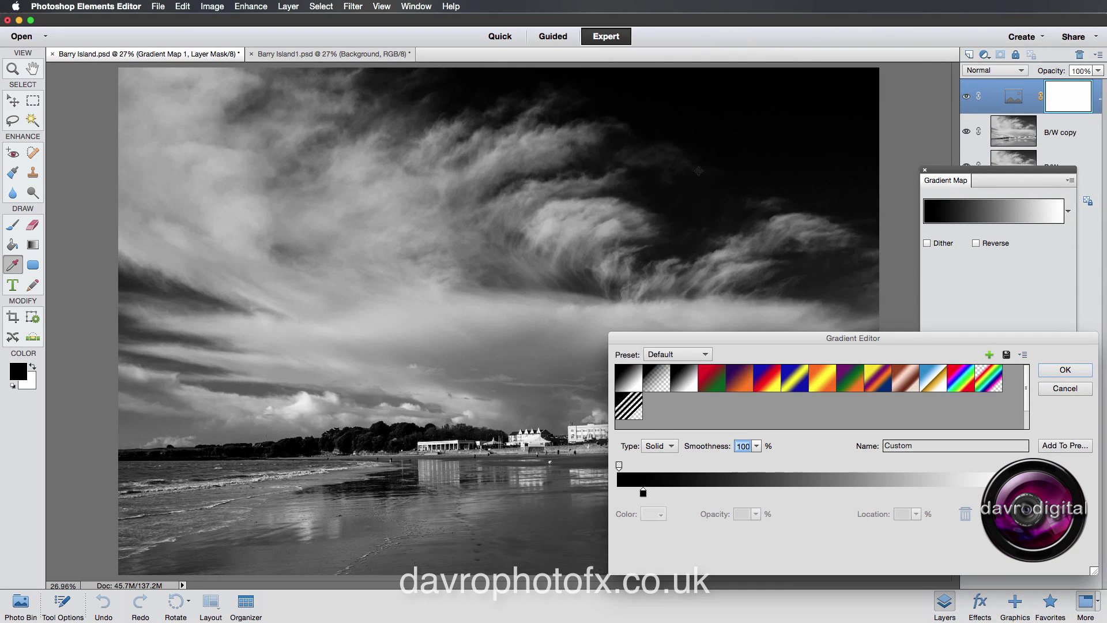
pyautogui.moveTo(735, 338); pyautogui.dragTo(702, 44)
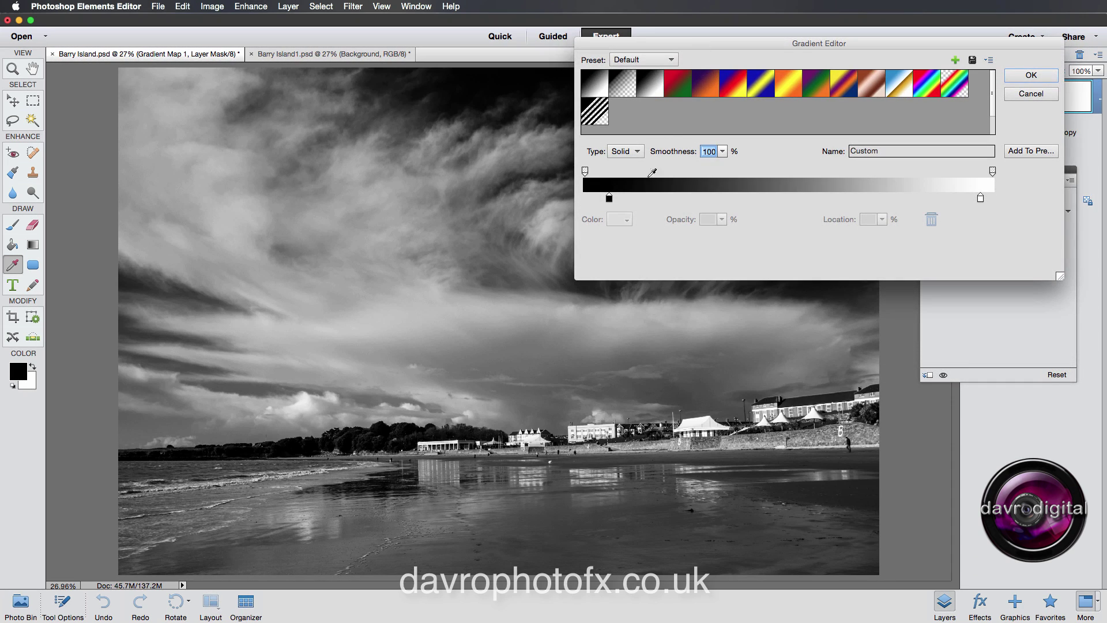
pyautogui.click(610, 198)
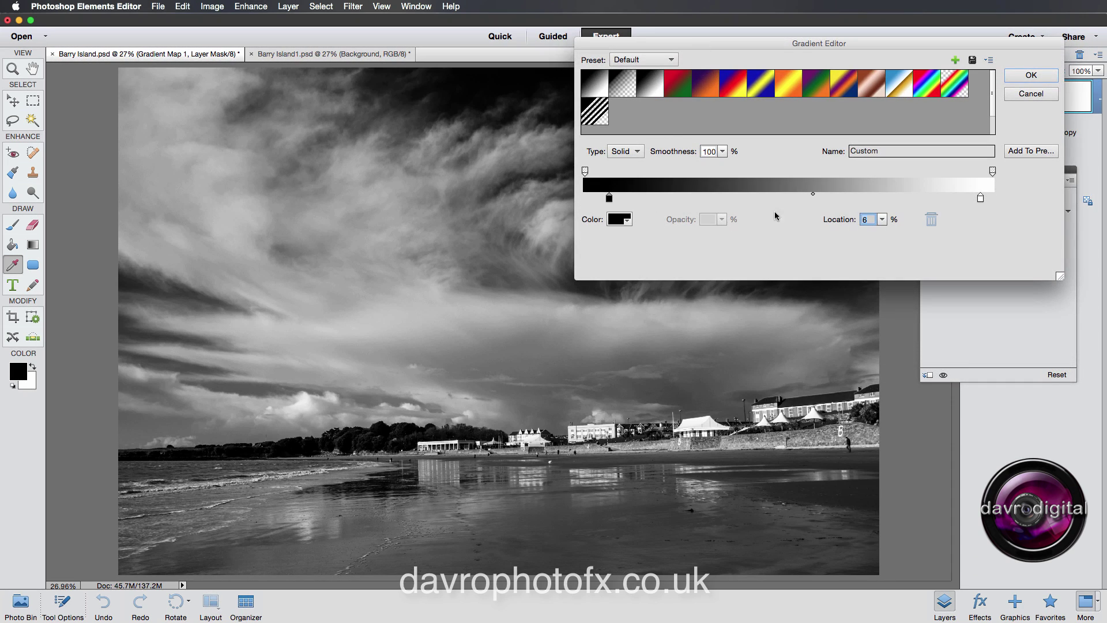
pyautogui.moveTo(832, 224); pyautogui.dragTo(831, 224)
pyautogui.click(811, 194)
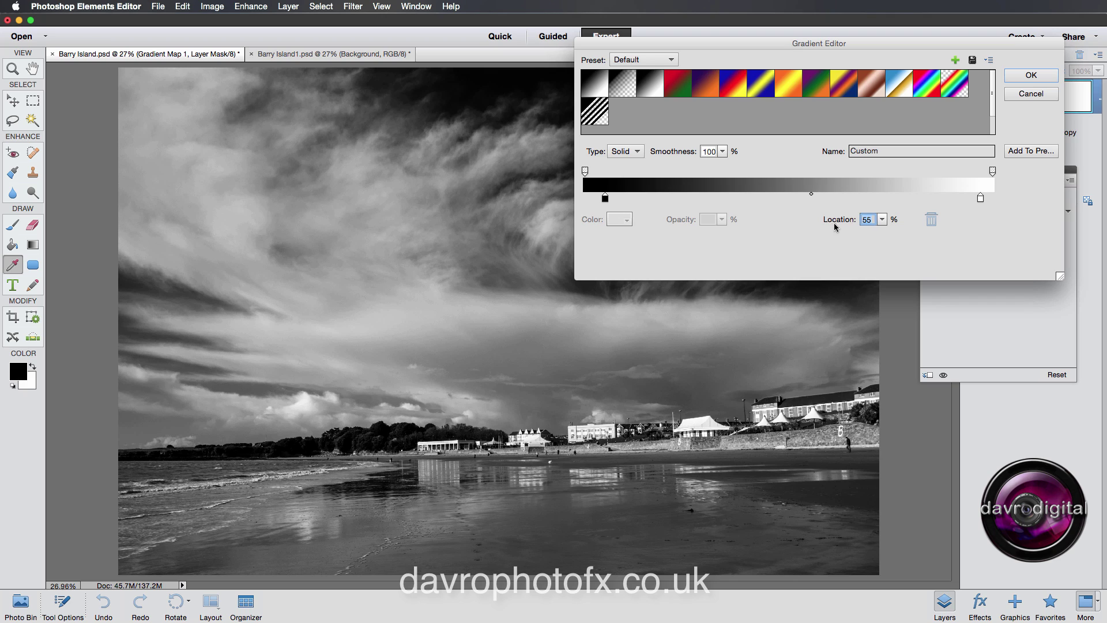
pyautogui.moveTo(838, 224); pyautogui.dragTo(837, 224)
pyautogui.click(981, 199)
pyautogui.moveTo(841, 223); pyautogui.dragTo(841, 224)
# Step: Refine the midpoint to 52% and the black stop to 6%, then accept the gradient and close the Gradient Map
pyautogui.click(805, 195)
pyautogui.moveTo(840, 223)
pyautogui.mouseDown()
pyautogui.moveTo(811, 225)
pyautogui.moveTo(838, 221)
pyautogui.mouseUp()
pyautogui.click(606, 199)
pyautogui.moveTo(838, 220); pyautogui.dragTo(839, 221)
pyautogui.click(1036, 80)
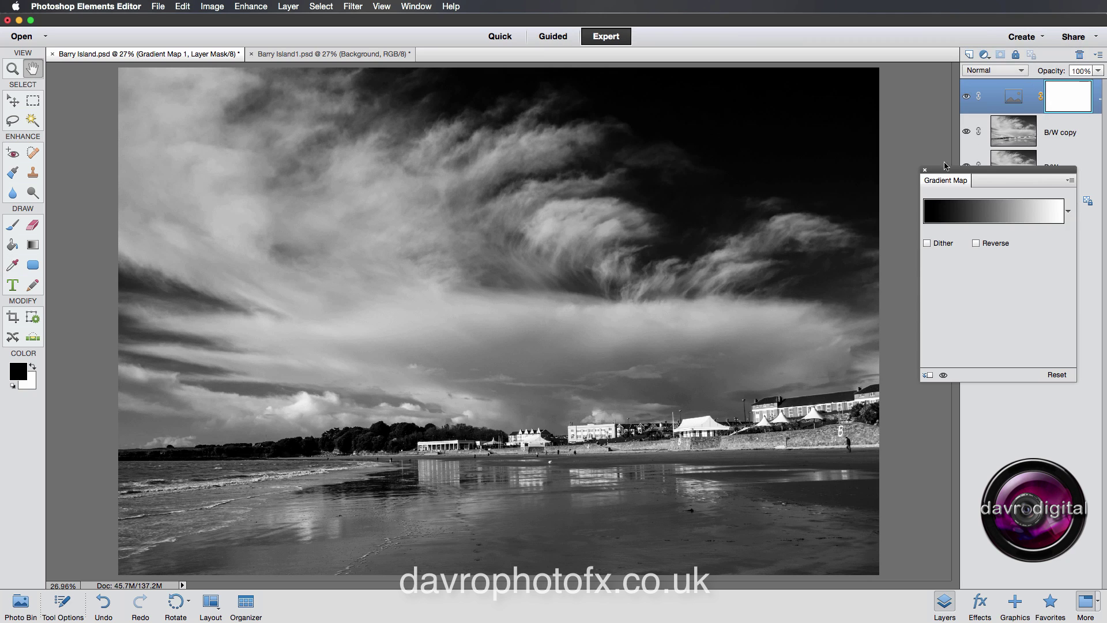
pyautogui.click(925, 170)
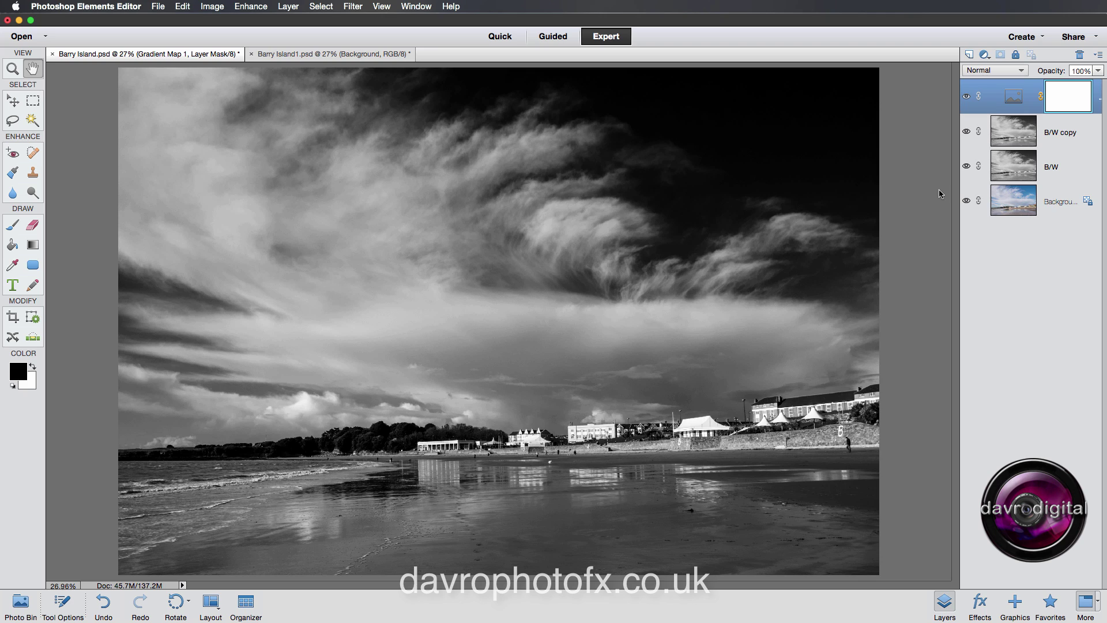
pyautogui.click(1055, 141)
pyautogui.moveTo(1050, 78); pyautogui.dragTo(1057, 74)
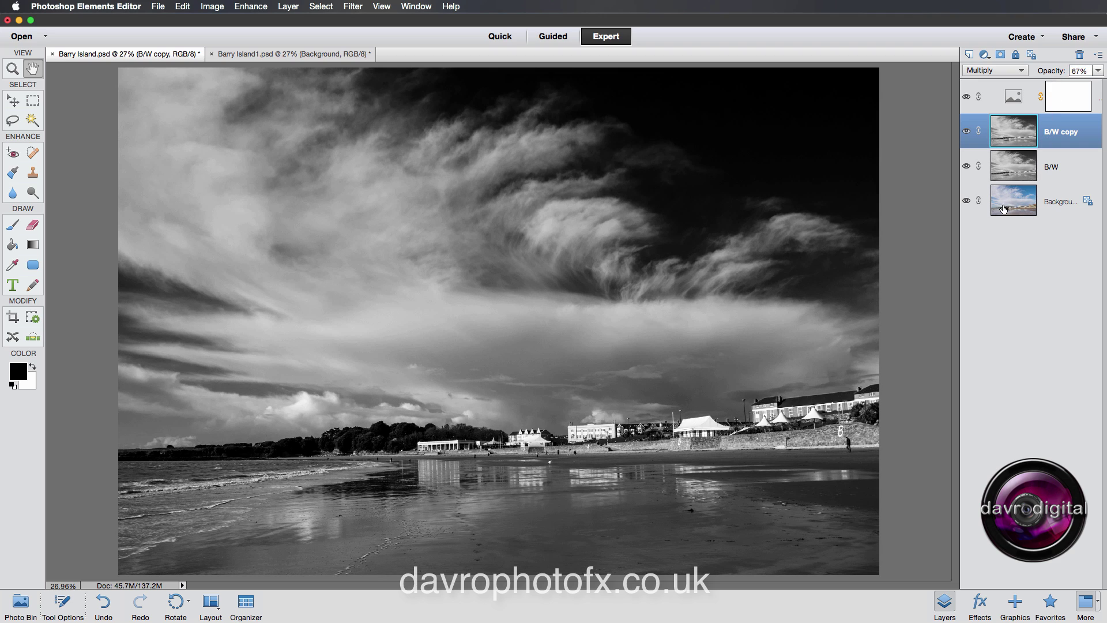
pyautogui.keyDown('alt'); pyautogui.click(967, 201); pyautogui.keyUp('alt')
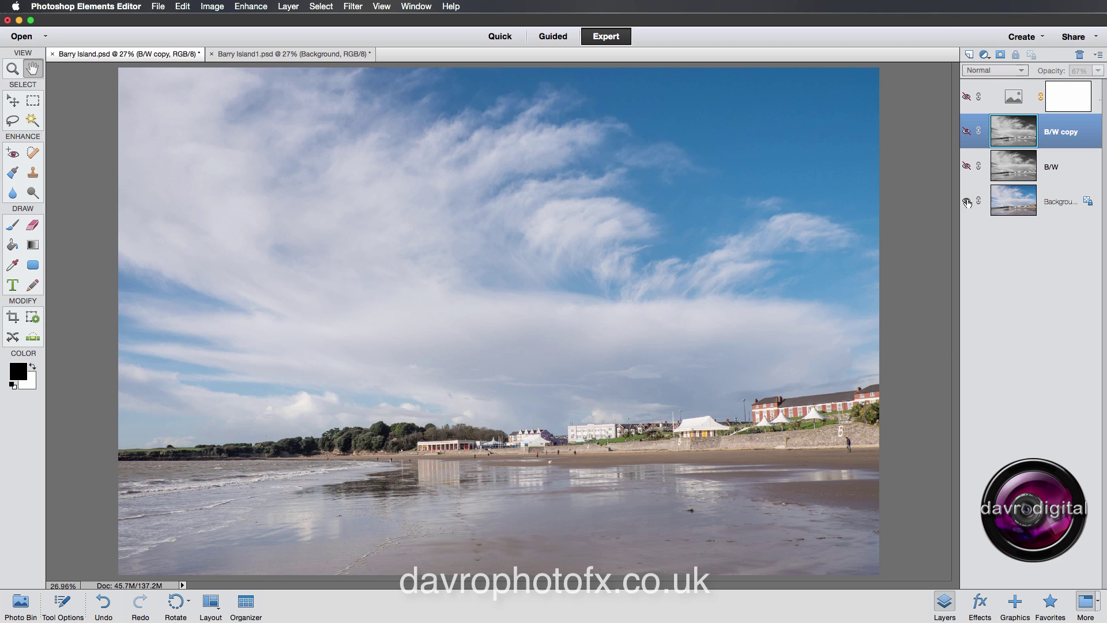
pyautogui.click(968, 167)
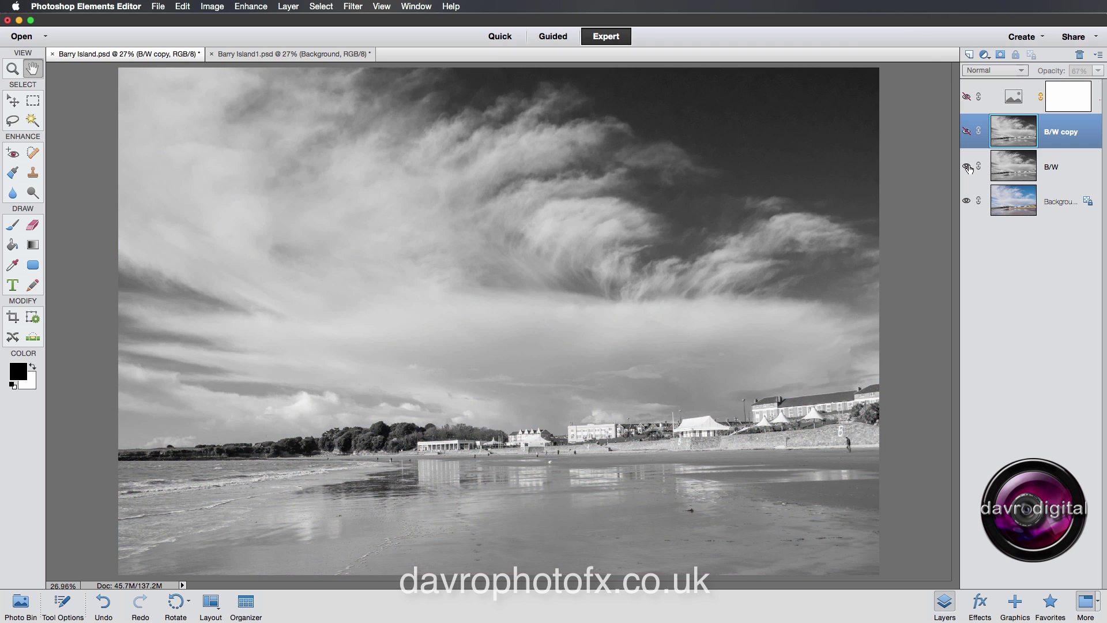
pyautogui.click(967, 98)
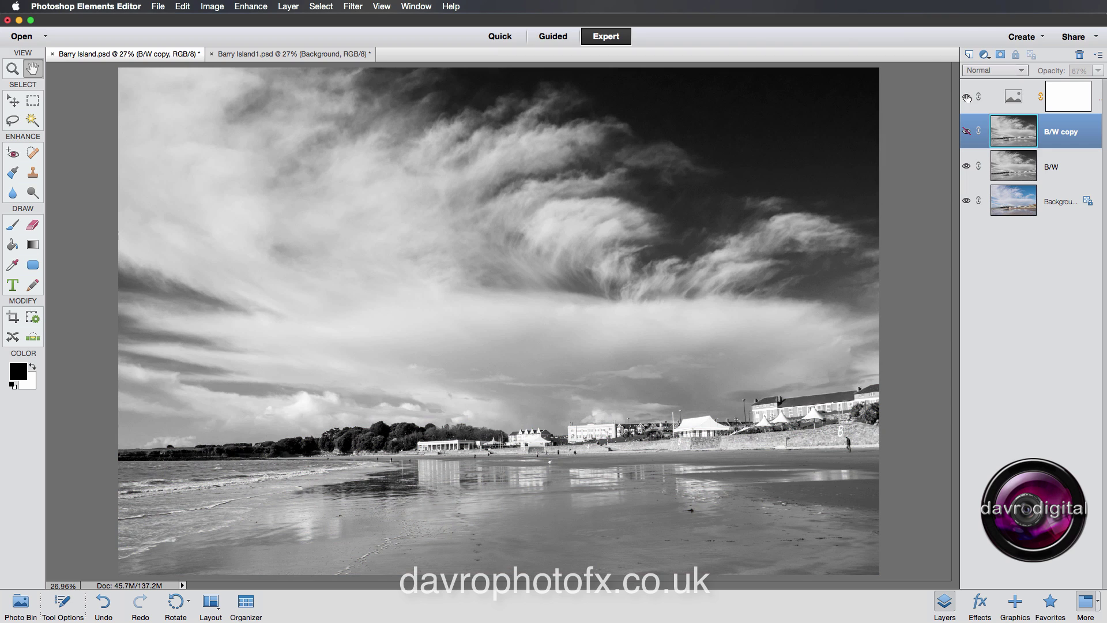
pyautogui.click(967, 132)
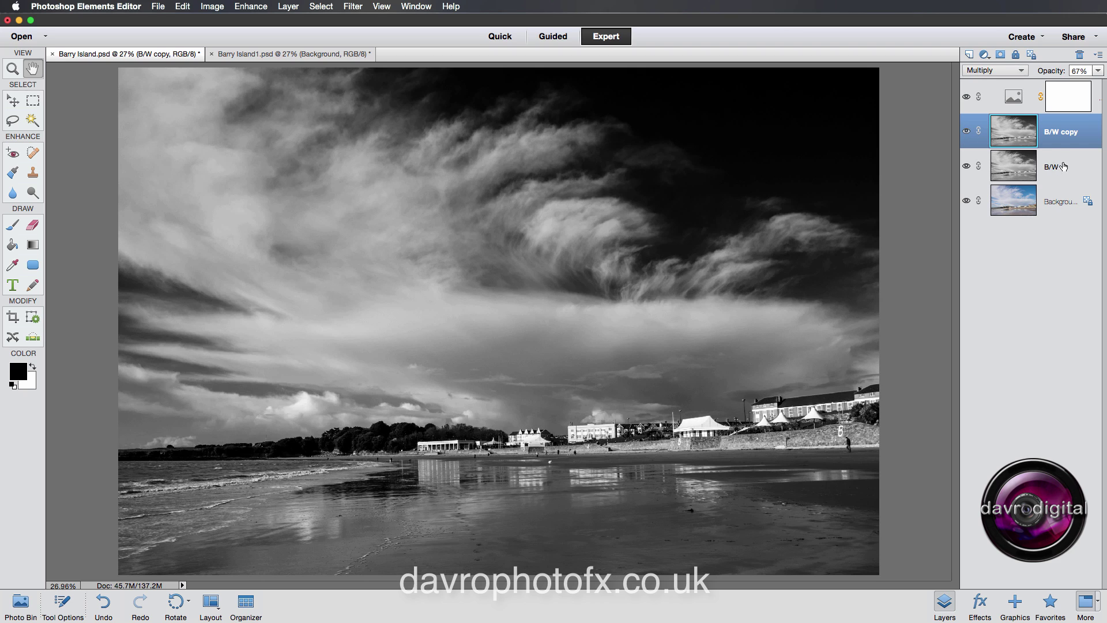